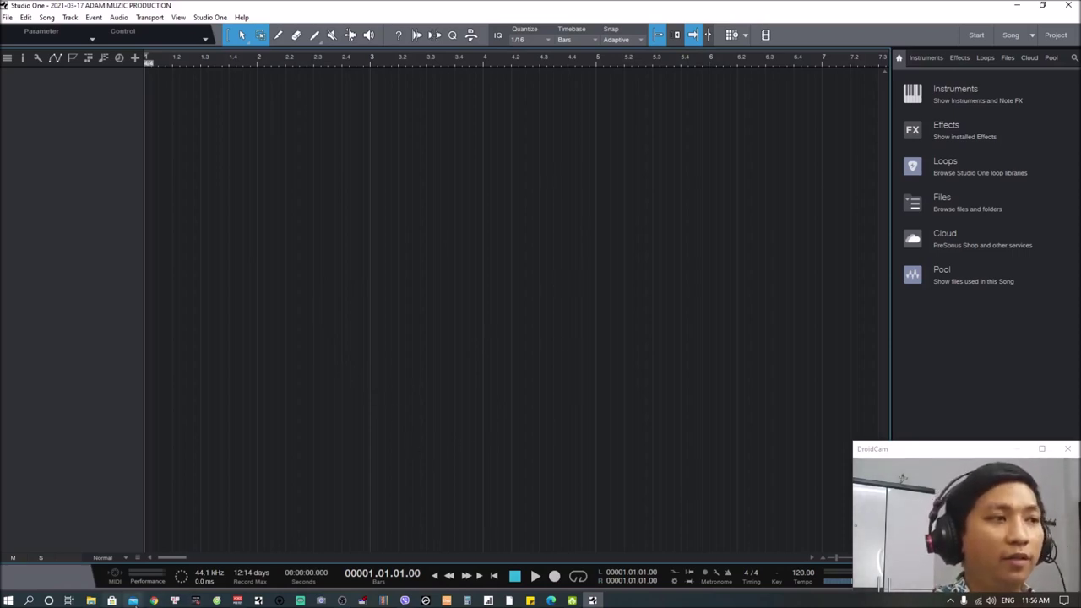
Step: Switch to Chrome and load the LA EM (MST) WAV mixdown into the OnlineToneGenerator time stretcher
{"action": "left_click", "coordinate": [155, 600]}
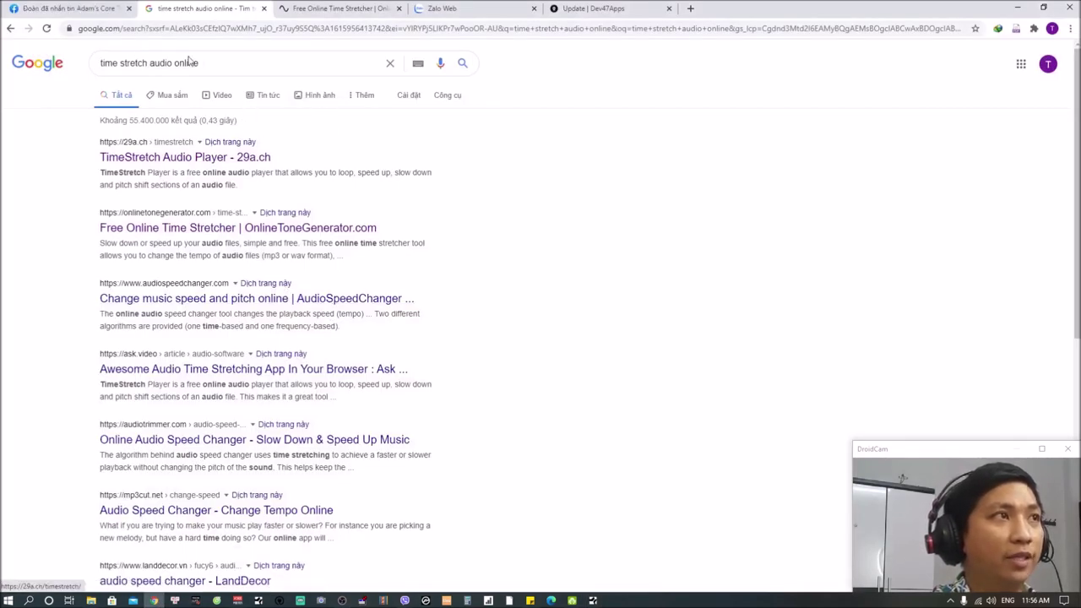
{"action": "left_click_drag", "start_coordinate": [215, 66], "coordinate": [100, 67]}
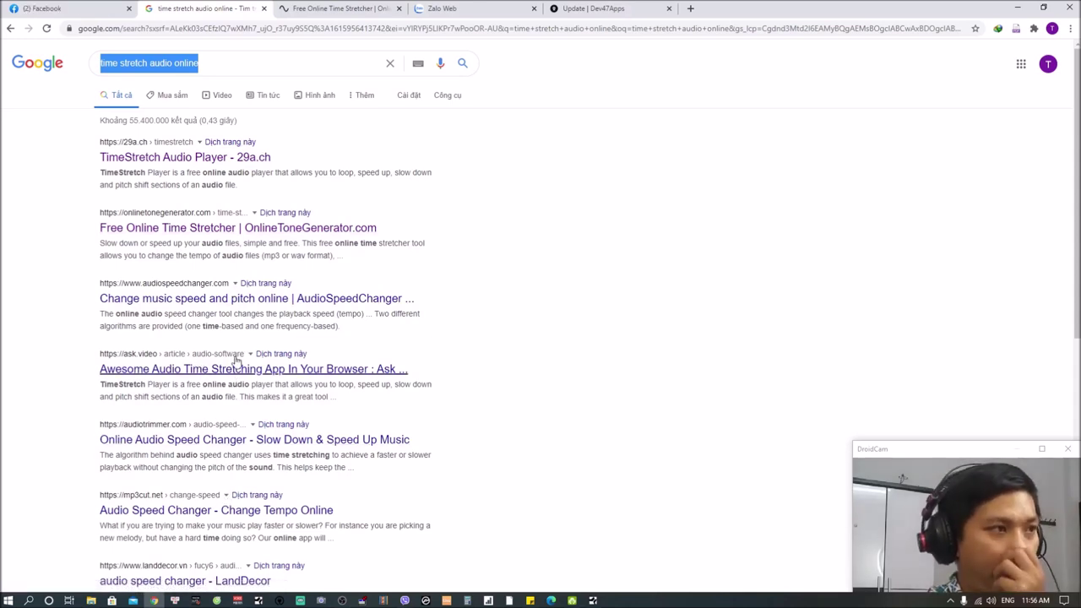
{"action": "left_click", "coordinate": [347, 6]}
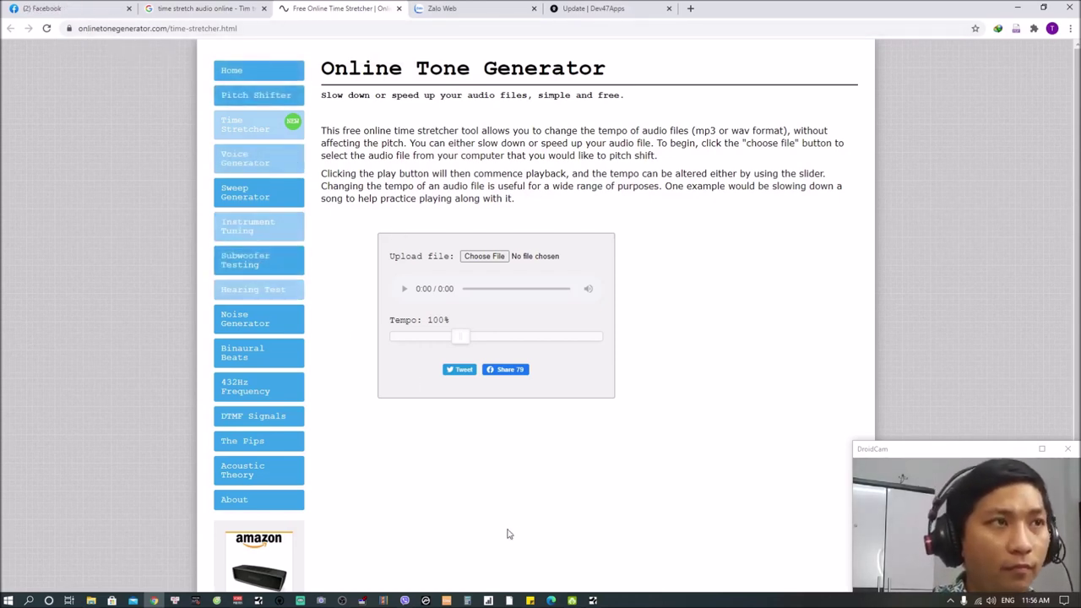
{"action": "left_click", "coordinate": [494, 258]}
{"action": "double_click", "coordinate": [151, 128]}
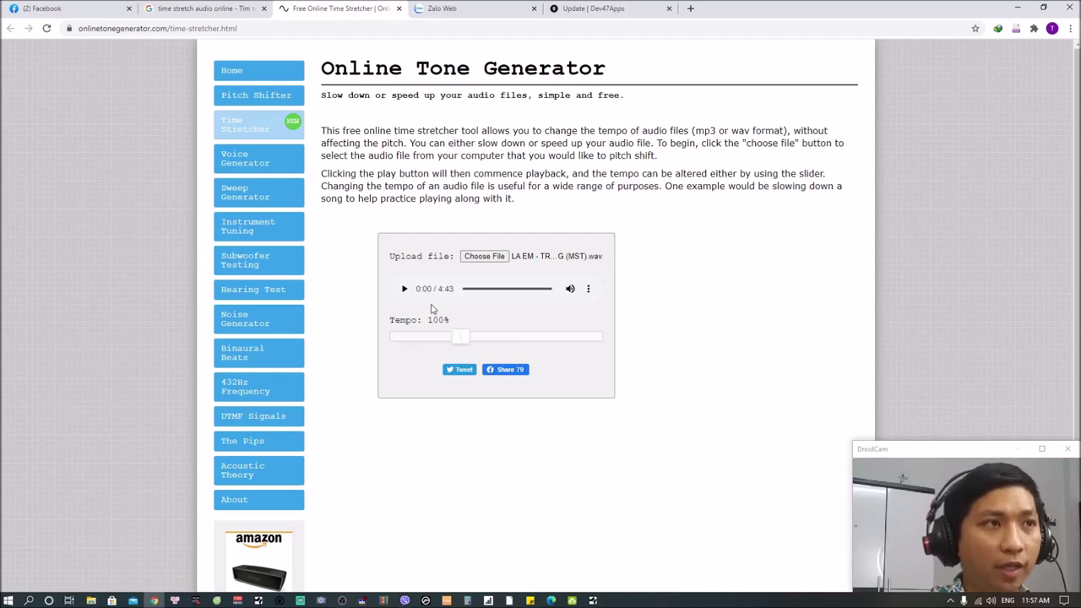
{"action": "left_click", "coordinate": [570, 288]}
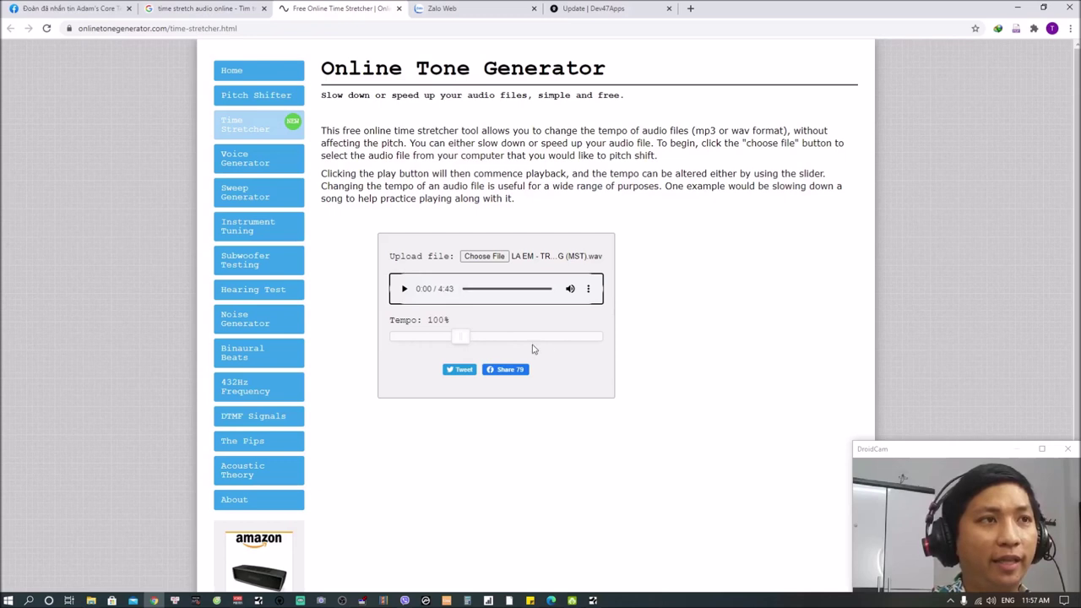
Step: Try the tempo at about 118% and 78%, and return it to 100%
{"action": "left_click_drag", "start_coordinate": [468, 342], "coordinate": [495, 340]}
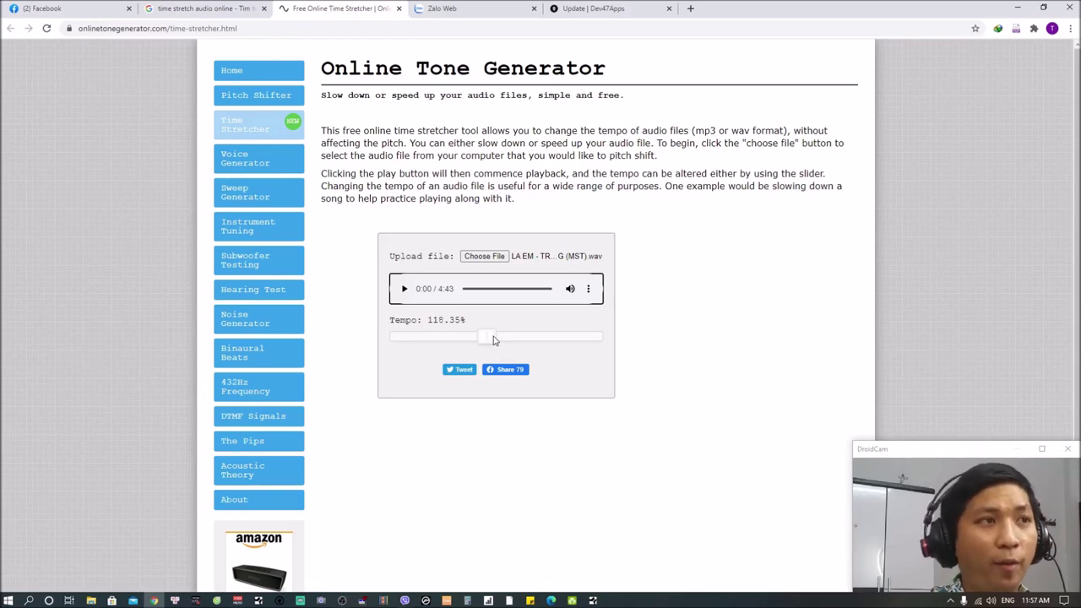
{"action": "left_click_drag", "start_coordinate": [494, 339], "coordinate": [435, 342]}
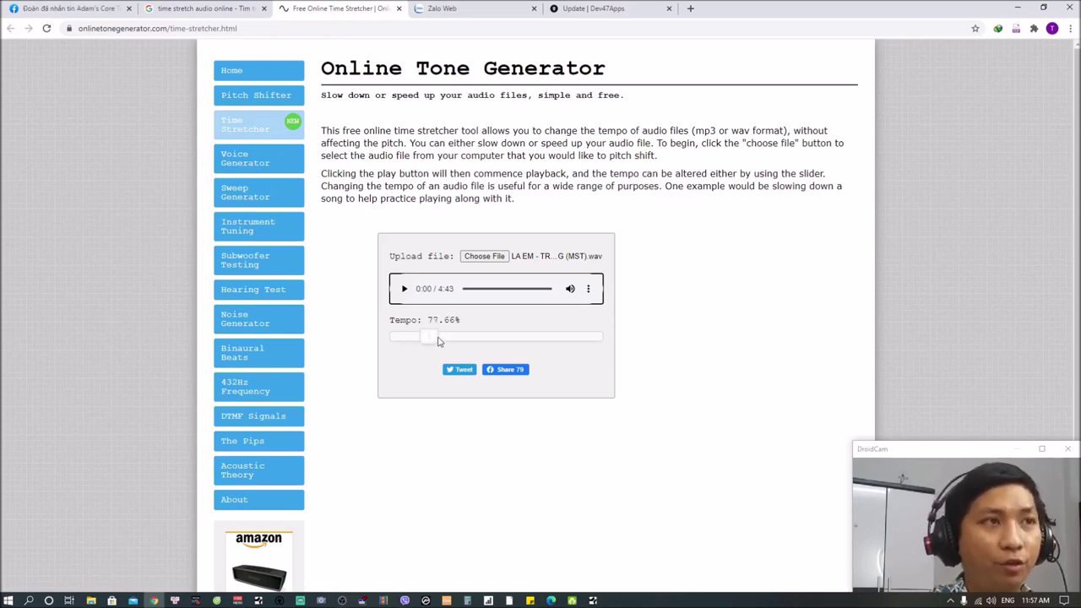
{"action": "left_click_drag", "start_coordinate": [438, 340], "coordinate": [462, 340]}
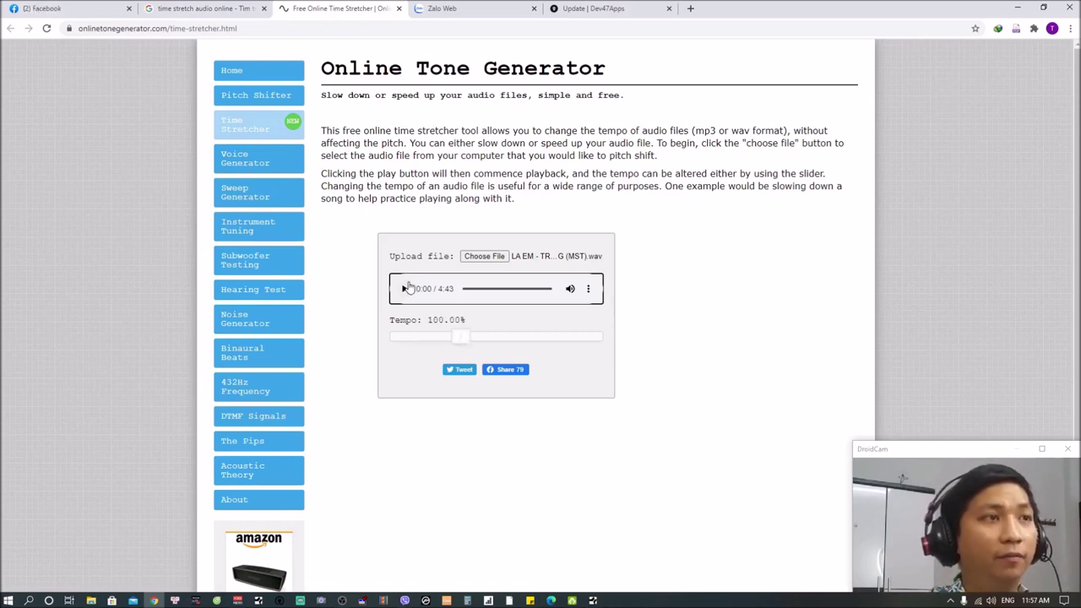
Step: Play the song, slow the tempo to about 68% to hear the stretched sound, and pause playback
{"action": "left_click", "coordinate": [406, 288]}
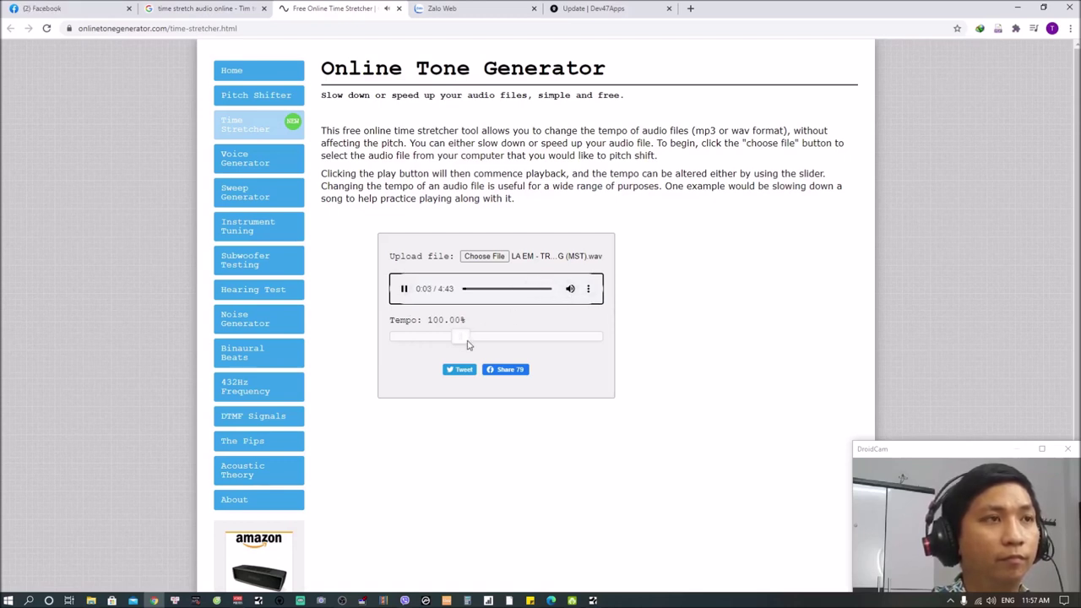
{"action": "left_click_drag", "start_coordinate": [463, 341], "coordinate": [420, 343]}
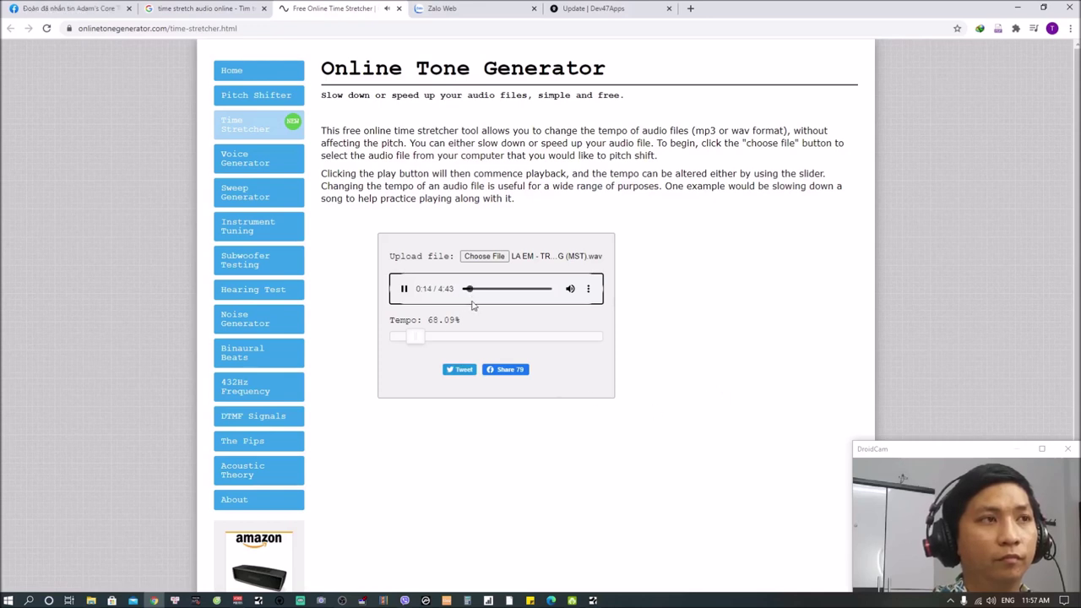
{"action": "left_click", "coordinate": [404, 289]}
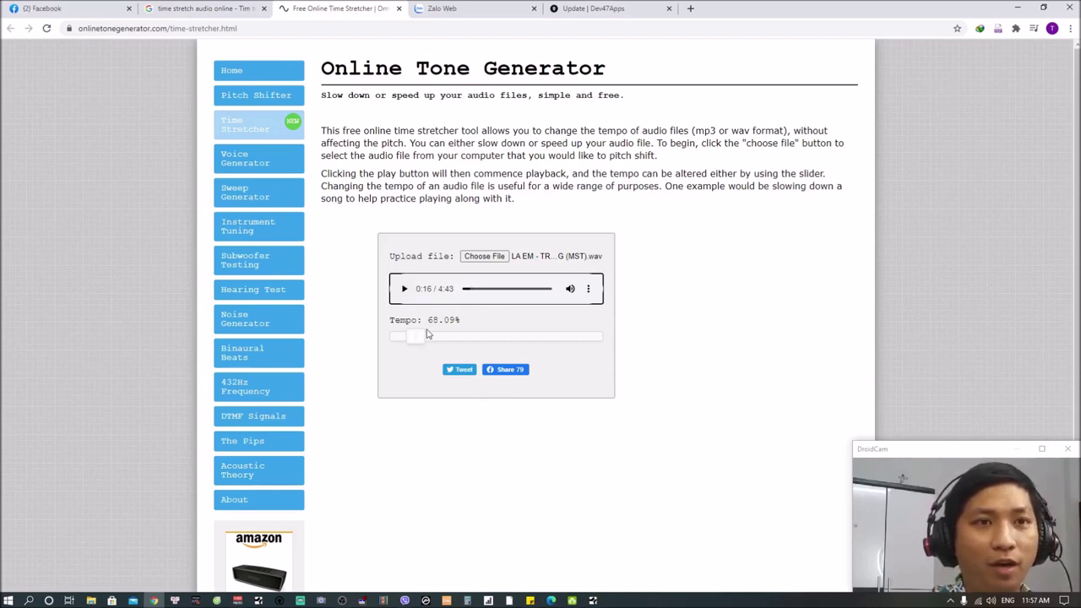
Step: Resume playback, raise the tempo to about 137%, listen from past the middle of the song, and pause
{"action": "left_click", "coordinate": [406, 290]}
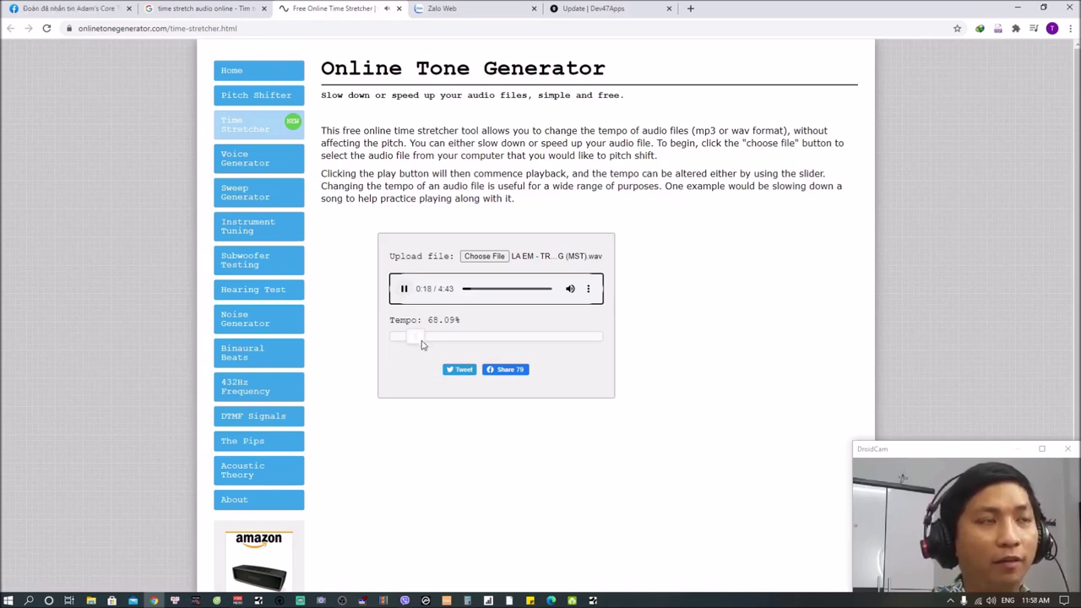
{"action": "left_click_drag", "start_coordinate": [422, 345], "coordinate": [518, 347]}
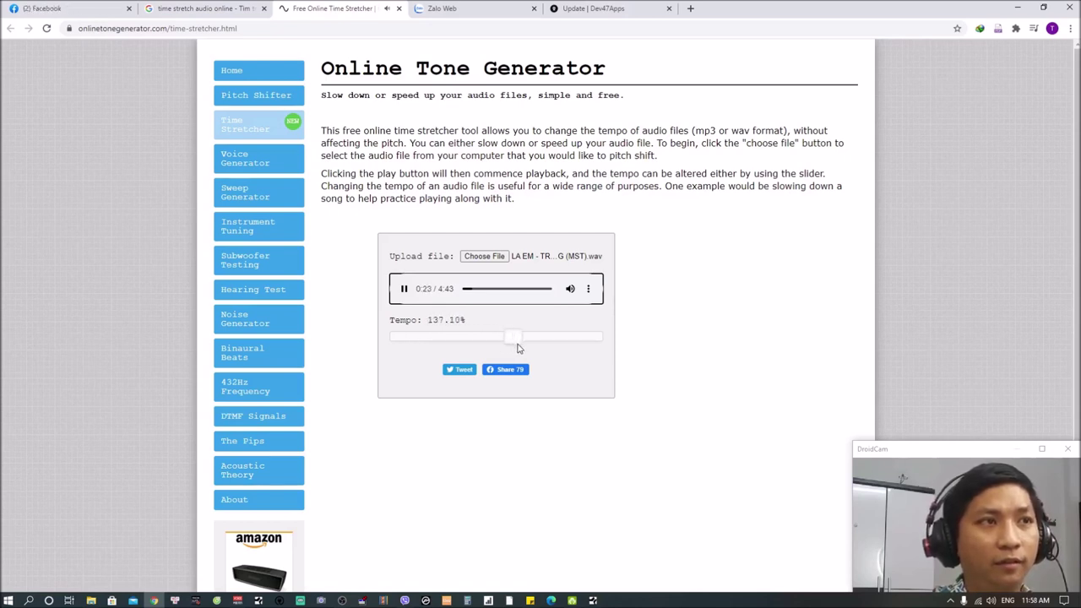
{"action": "left_click", "coordinate": [498, 289]}
{"action": "left_click", "coordinate": [515, 290]}
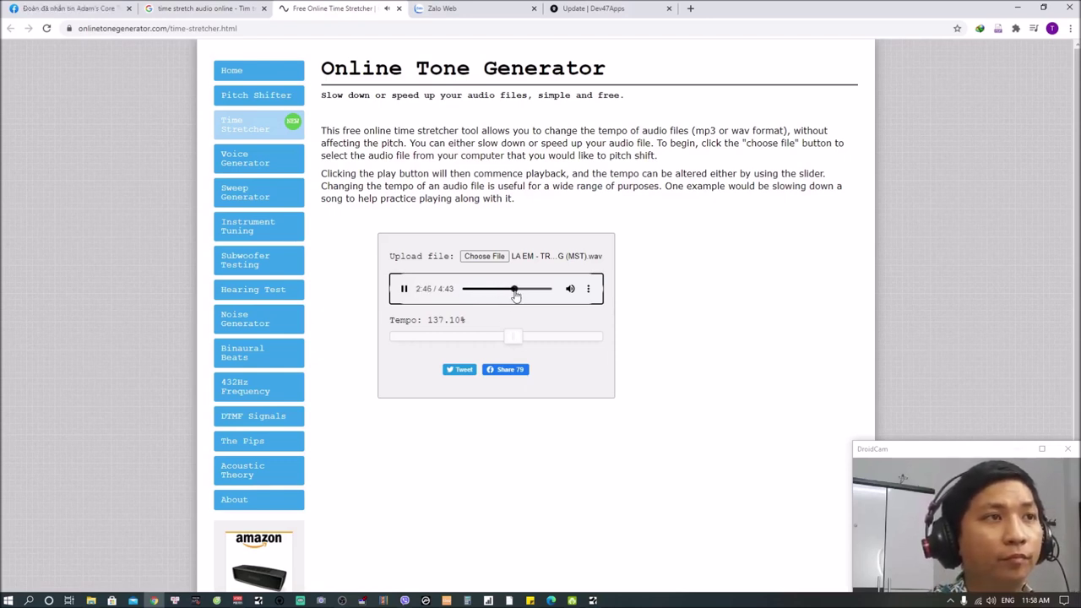
{"action": "left_click", "coordinate": [405, 289]}
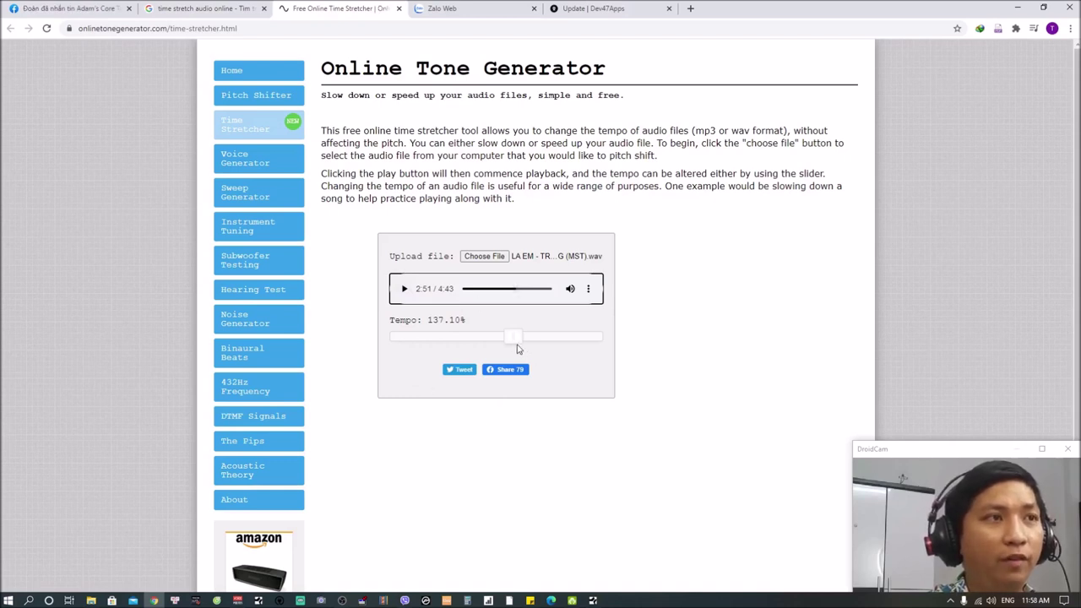
Step: Lower the tempo to about 102% and check the audio player's extra options for a download choice
{"action": "left_click_drag", "start_coordinate": [509, 344], "coordinate": [462, 346]}
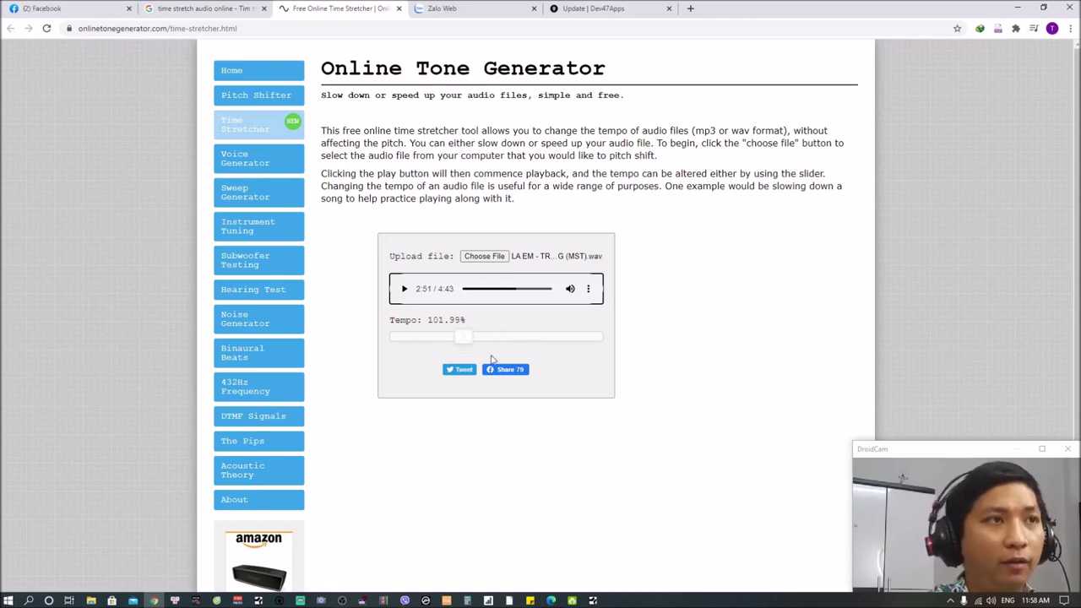
{"action": "left_click", "coordinate": [588, 289]}
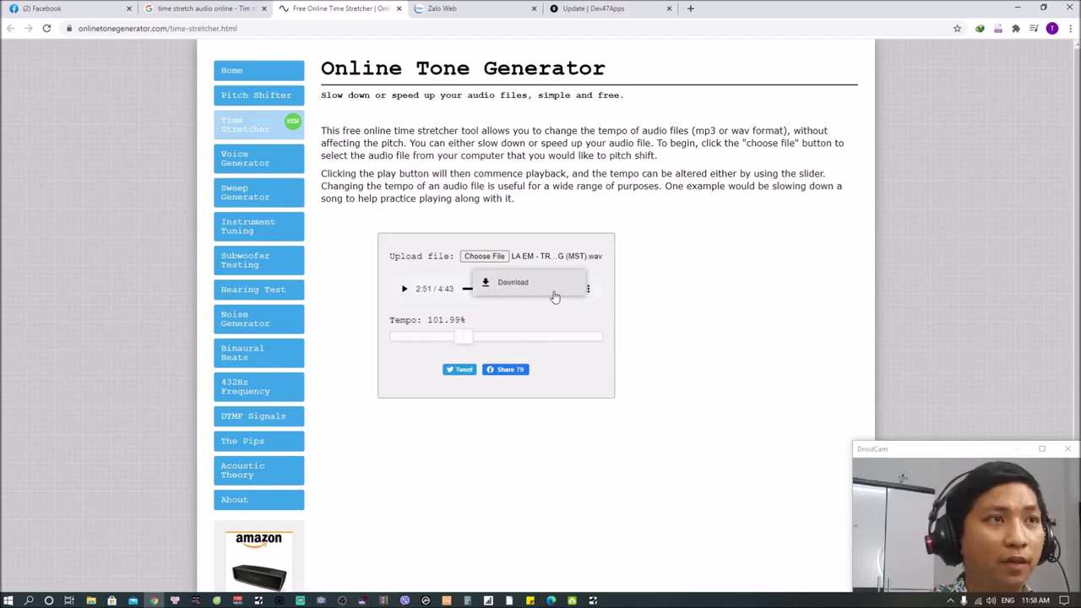
{"action": "left_click", "coordinate": [673, 335]}
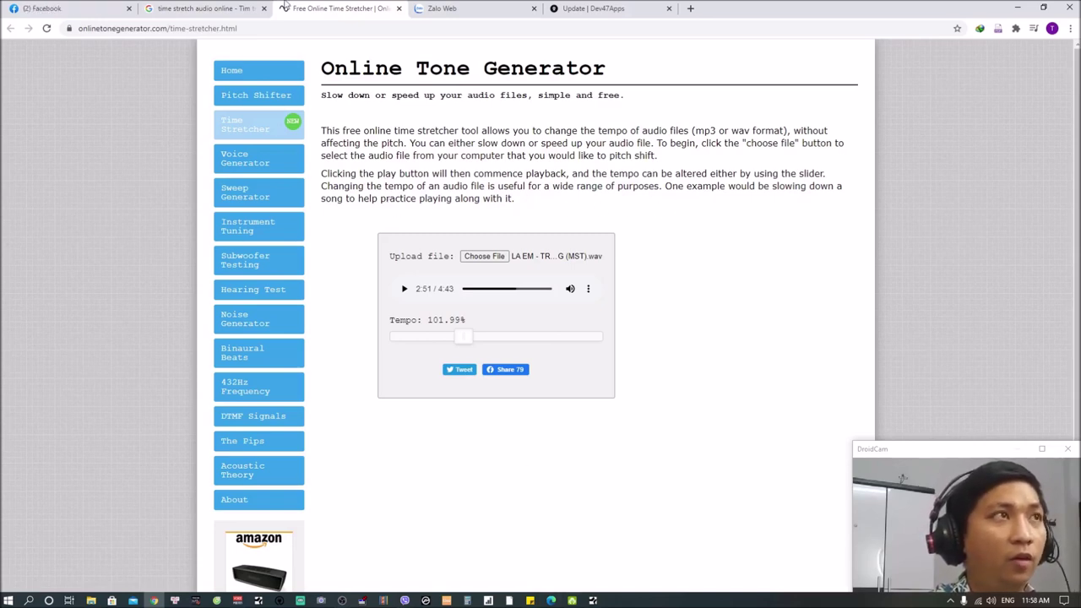
Step: From the Google results, open the AudioSpeedChanger result in a new tab and go to it
{"action": "left_click", "coordinate": [245, 9]}
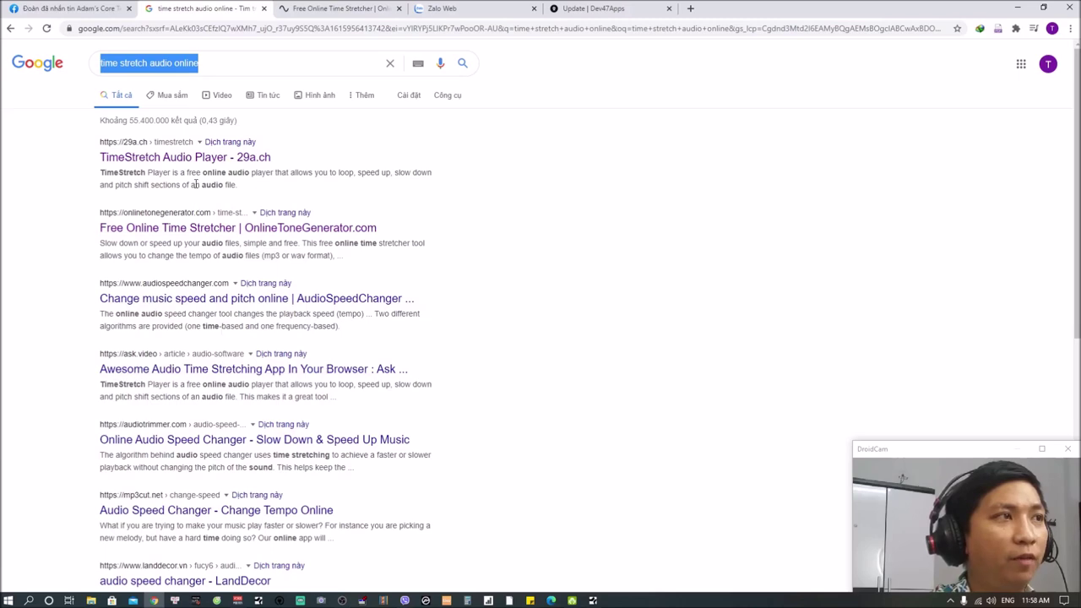
{"action": "right_click", "coordinate": [236, 299]}
{"action": "left_click", "coordinate": [279, 307]}
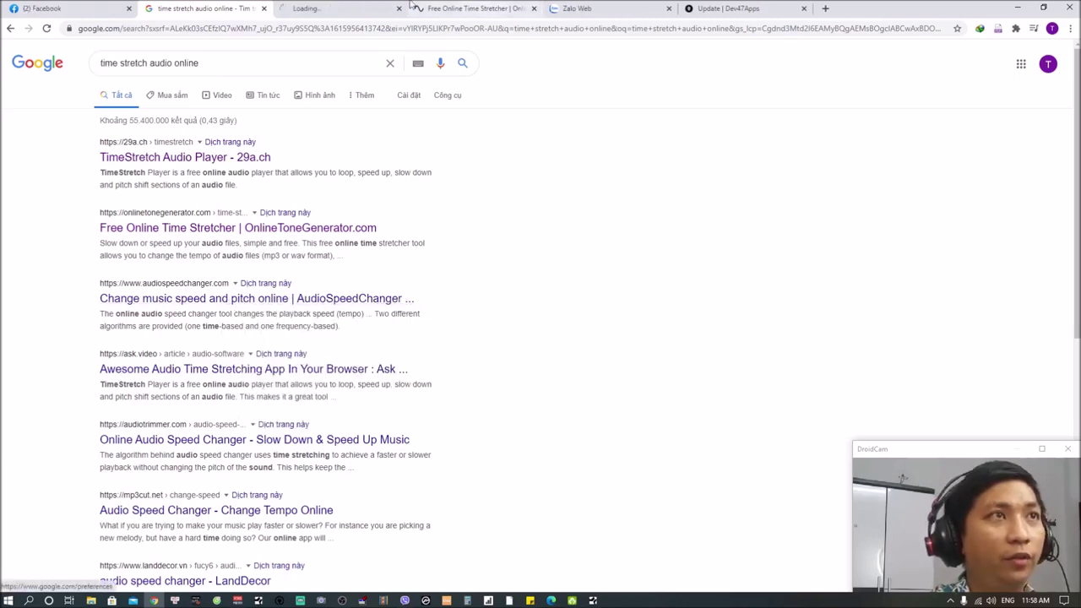
{"action": "left_click", "coordinate": [346, 8]}
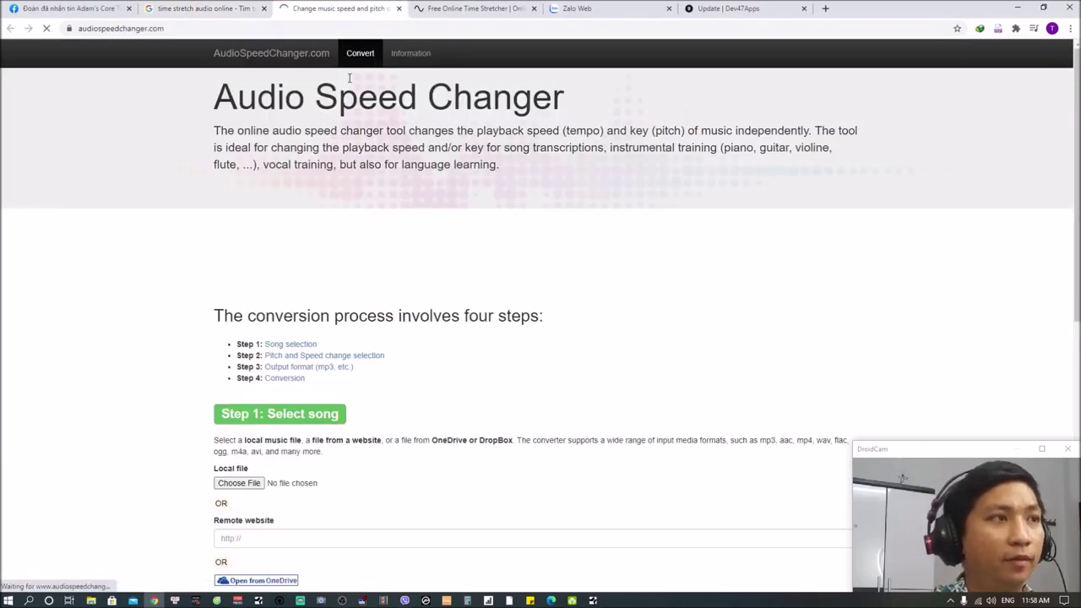
Step: Select the LA EM (MST) WAV mixdown as the local song file for conversion
{"action": "scroll", "coordinate": [453, 304], "scroll_direction": "down", "scroll_amount": 4}
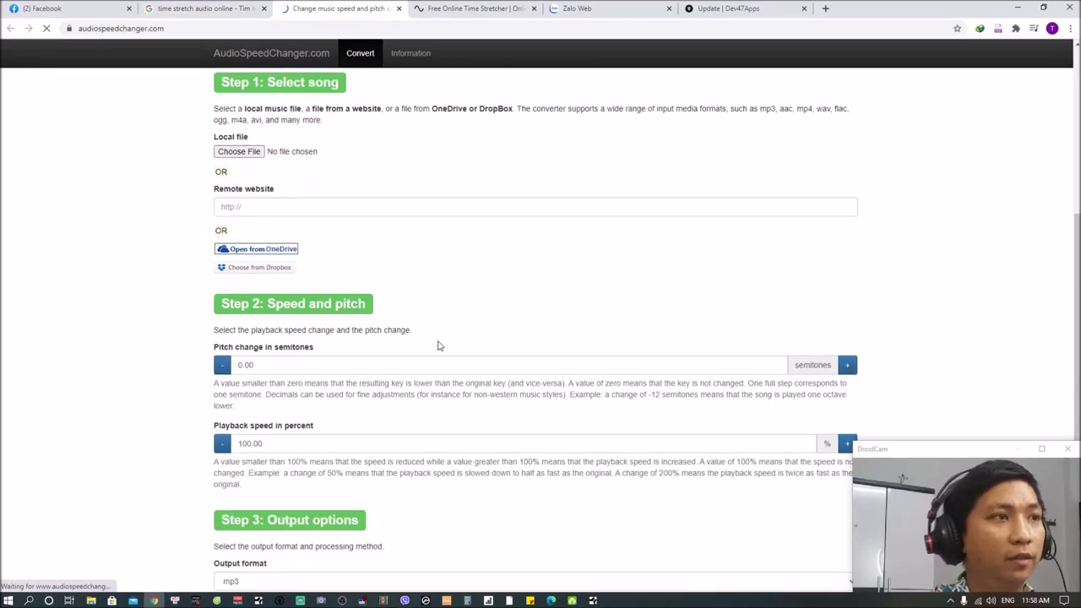
{"action": "left_click", "coordinate": [239, 144]}
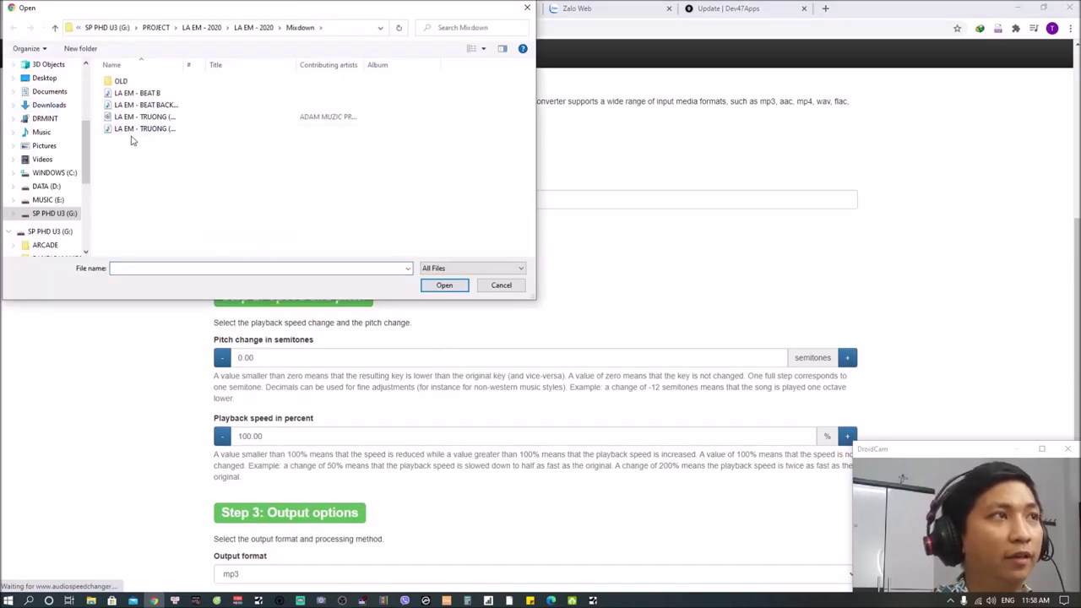
{"action": "double_click", "coordinate": [133, 130]}
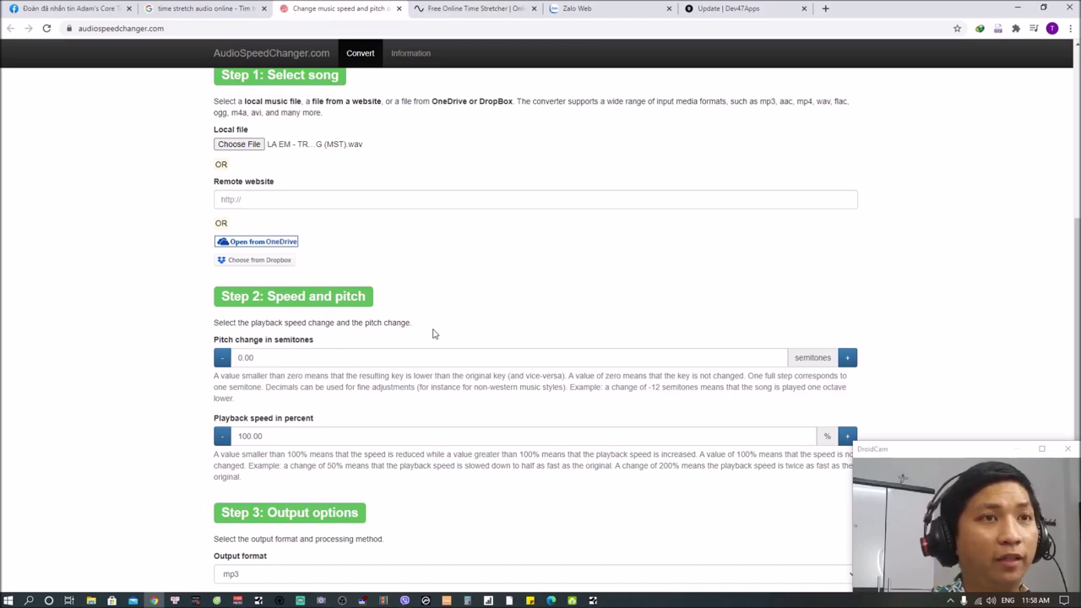
Step: Lower the playback speed by one increment and raise it back to 100%
{"action": "scroll", "coordinate": [437, 338], "scroll_direction": "down", "scroll_amount": 2}
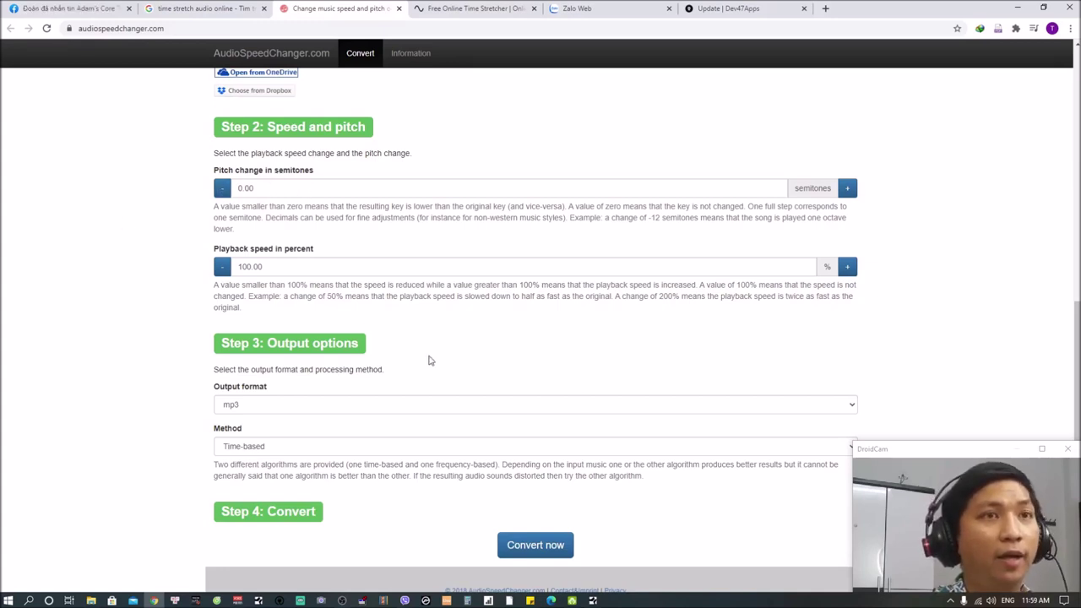
{"action": "left_click", "coordinate": [222, 265]}
{"action": "left_click", "coordinate": [848, 268]}
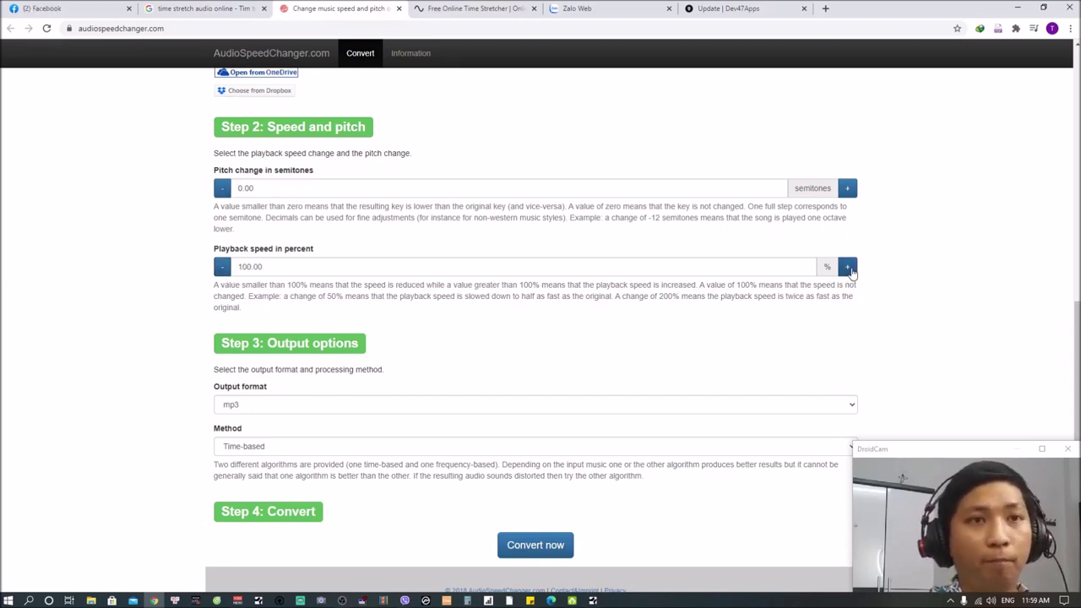
Step: Review the four conversion steps on the page: song selection, speed and pitch, output options, and convert
{"action": "scroll", "coordinate": [850, 271], "scroll_direction": "up", "scroll_amount": 3}
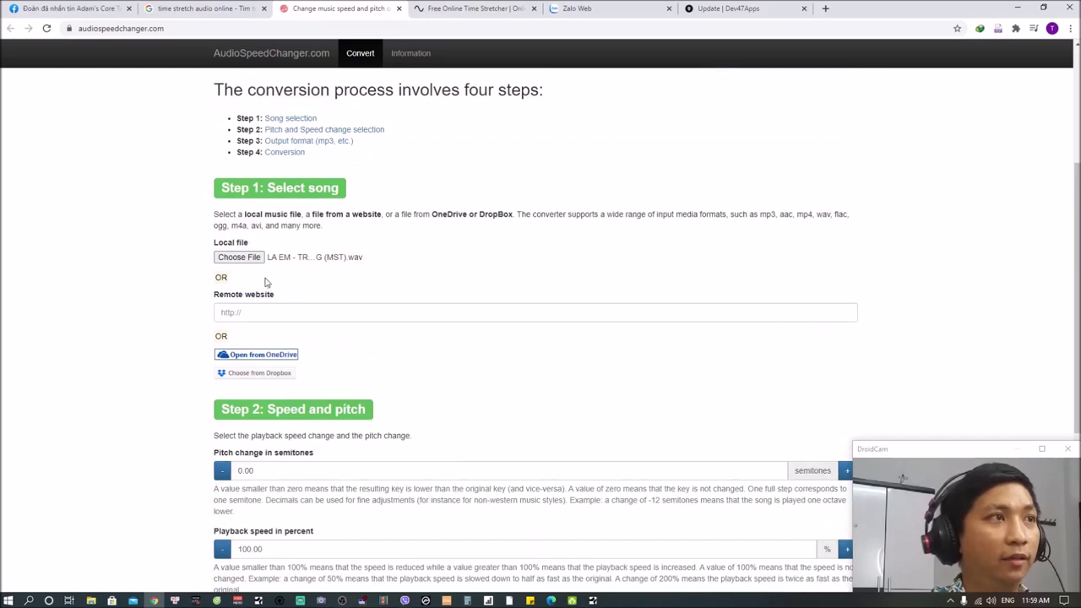
{"action": "scroll", "coordinate": [321, 224], "scroll_direction": "up", "scroll_amount": 3}
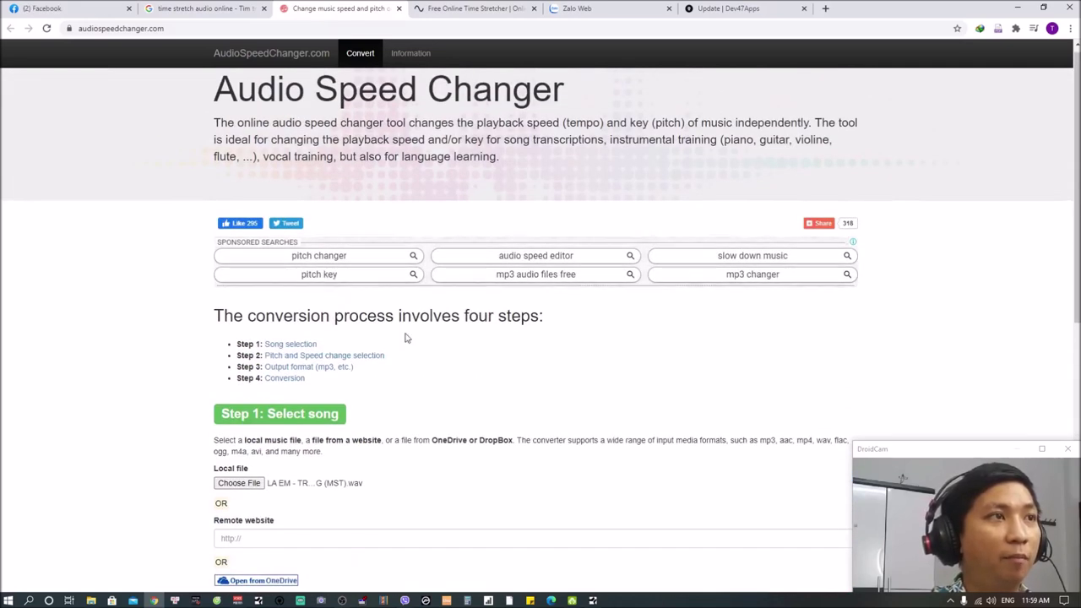
{"action": "scroll", "coordinate": [606, 402], "scroll_direction": "down", "scroll_amount": 7}
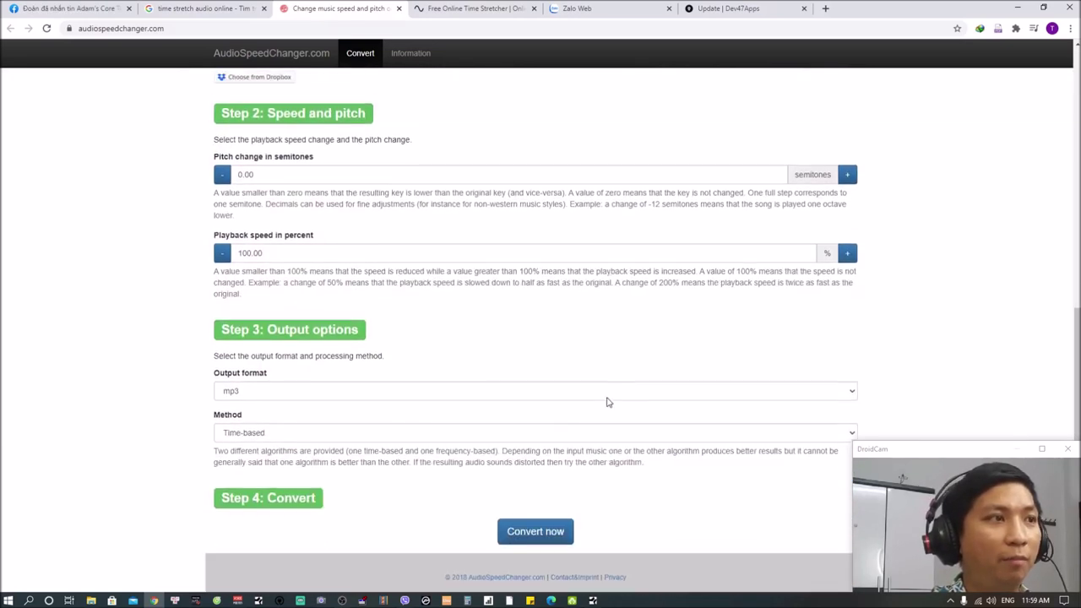
{"action": "scroll", "coordinate": [305, 368], "scroll_direction": "up", "scroll_amount": 5}
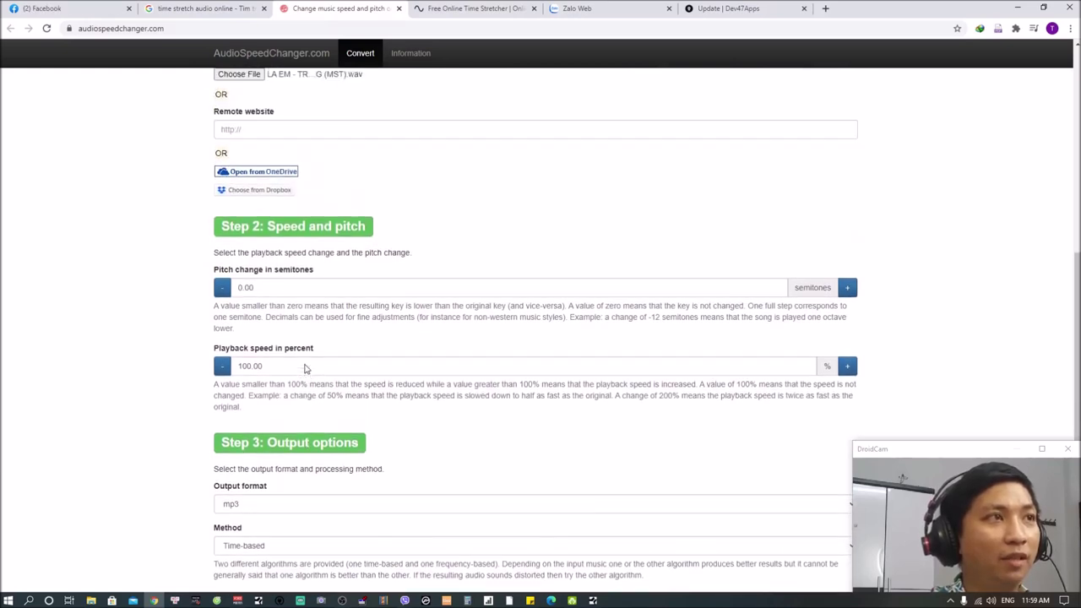
{"action": "scroll", "coordinate": [294, 352], "scroll_direction": "down", "scroll_amount": 1}
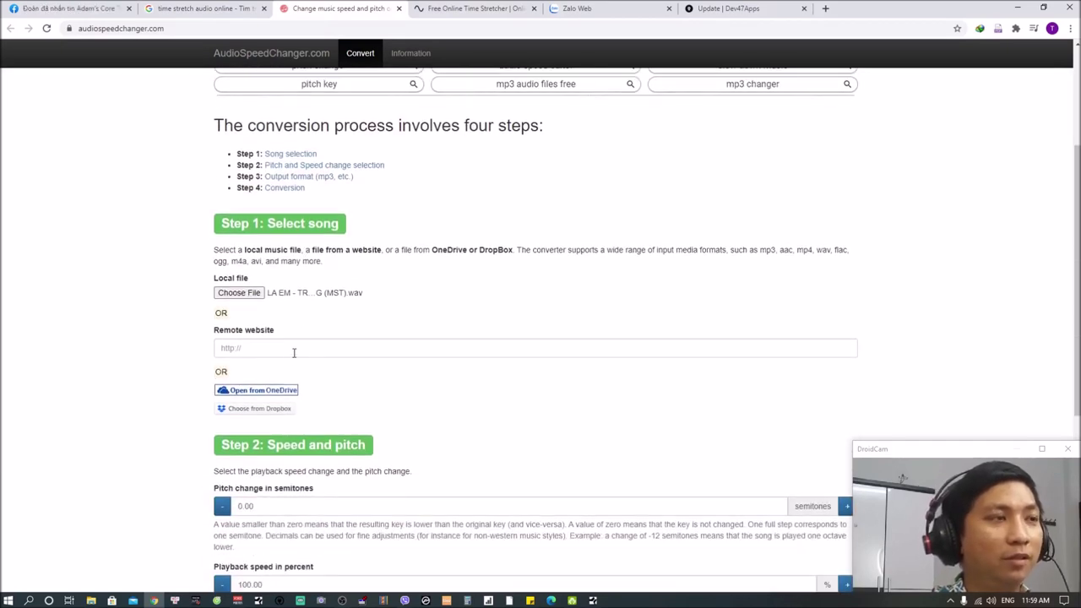
{"action": "scroll", "coordinate": [389, 407], "scroll_direction": "down", "scroll_amount": 1}
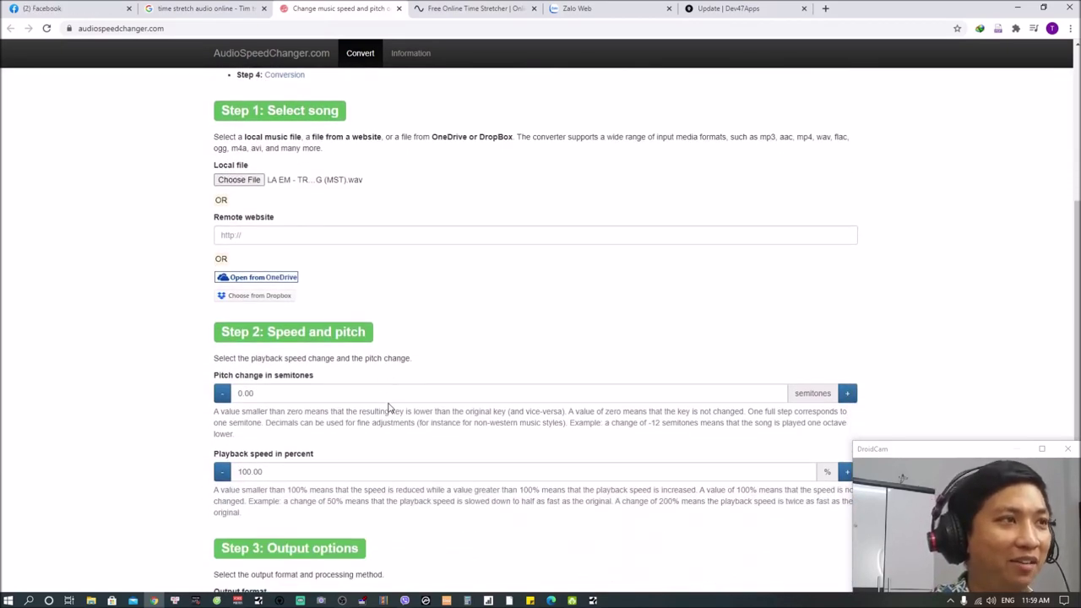
{"action": "scroll", "coordinate": [386, 406], "scroll_direction": "down", "scroll_amount": 2}
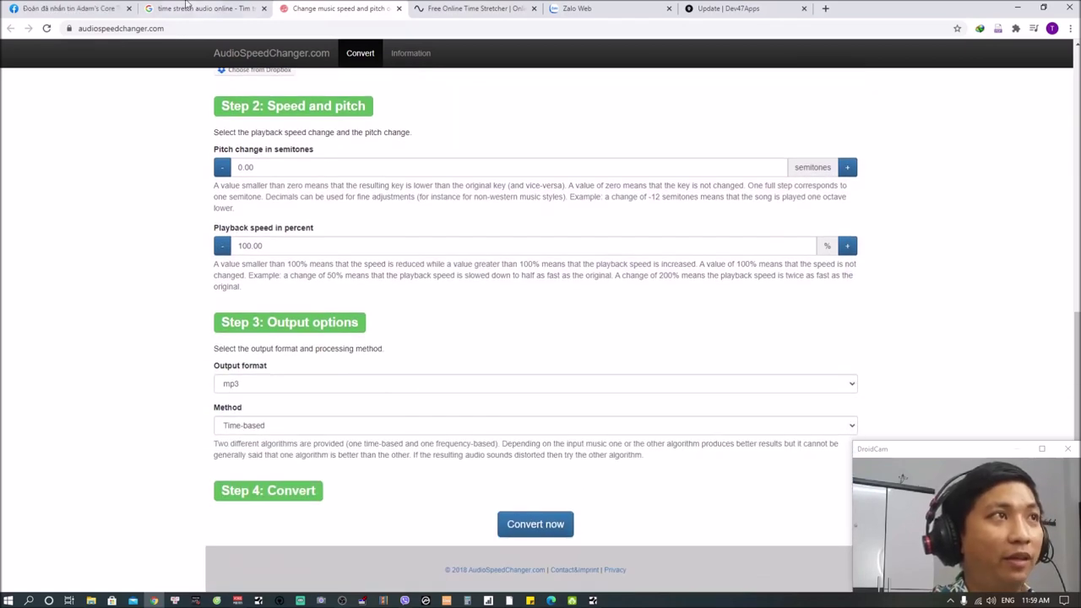
Step: Compare the Google results, OnlineToneGenerator and AudioSpeedChanger pages, ending on AudioSpeedChanger
{"action": "key", "text": "ctrl+shift+Tab"}
{"action": "key", "text": "ctrl+Tab"}
{"action": "key", "text": "ctrl+Tab"}
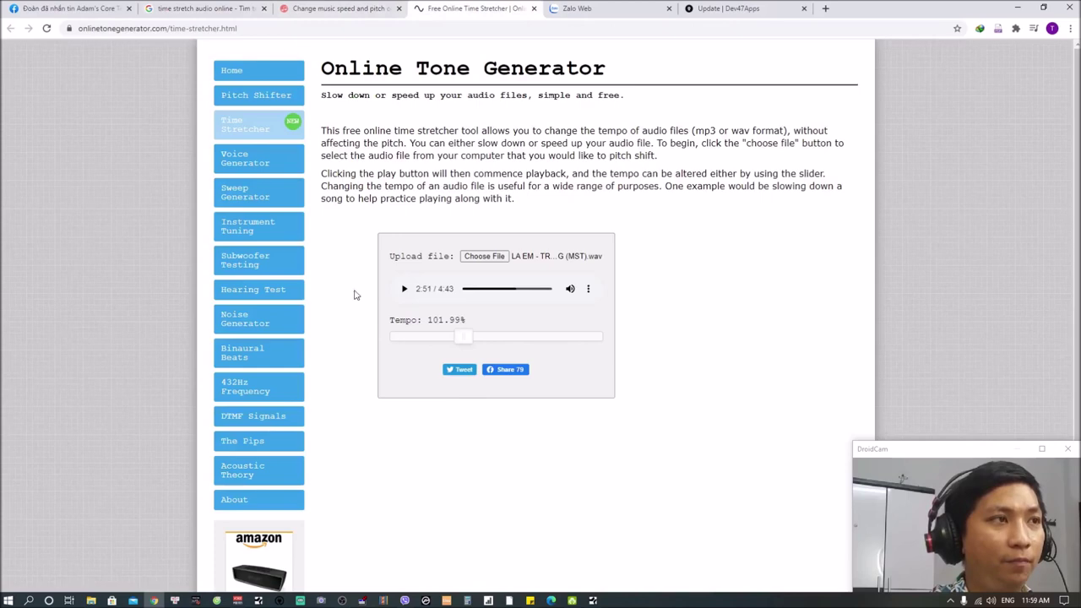
{"action": "left_click", "coordinate": [243, 8]}
{"action": "left_click", "coordinate": [344, 8]}
{"action": "left_click", "coordinate": [230, 8]}
{"action": "left_click", "coordinate": [330, 9]}
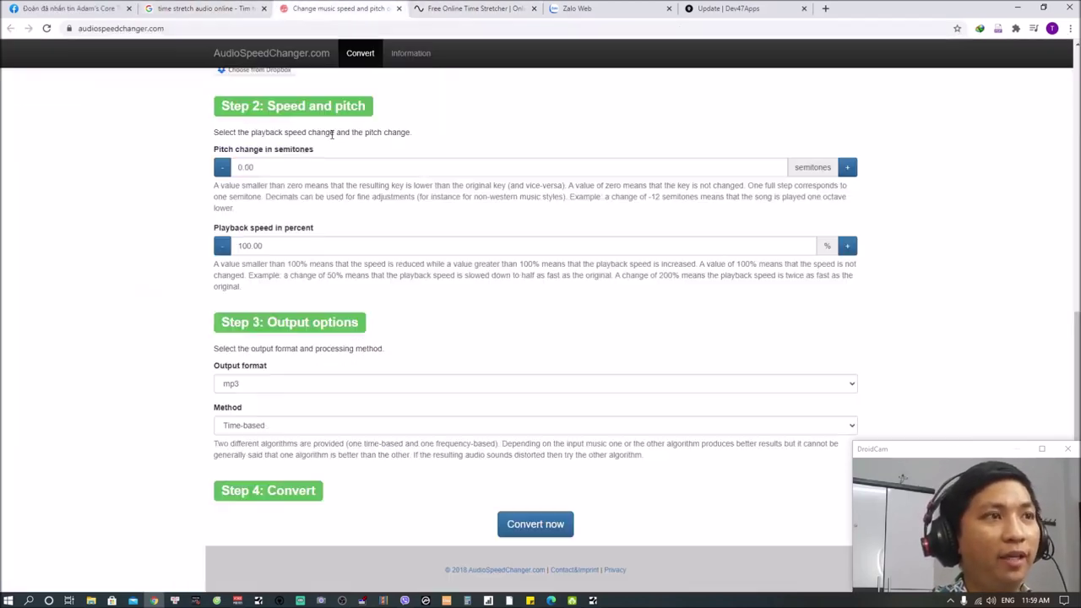
Step: Examine the speed and pitch settings, the available output formats and the processing methods on the AudioSpeedChanger page
{"action": "scroll", "coordinate": [396, 337], "scroll_direction": "up", "scroll_amount": 1}
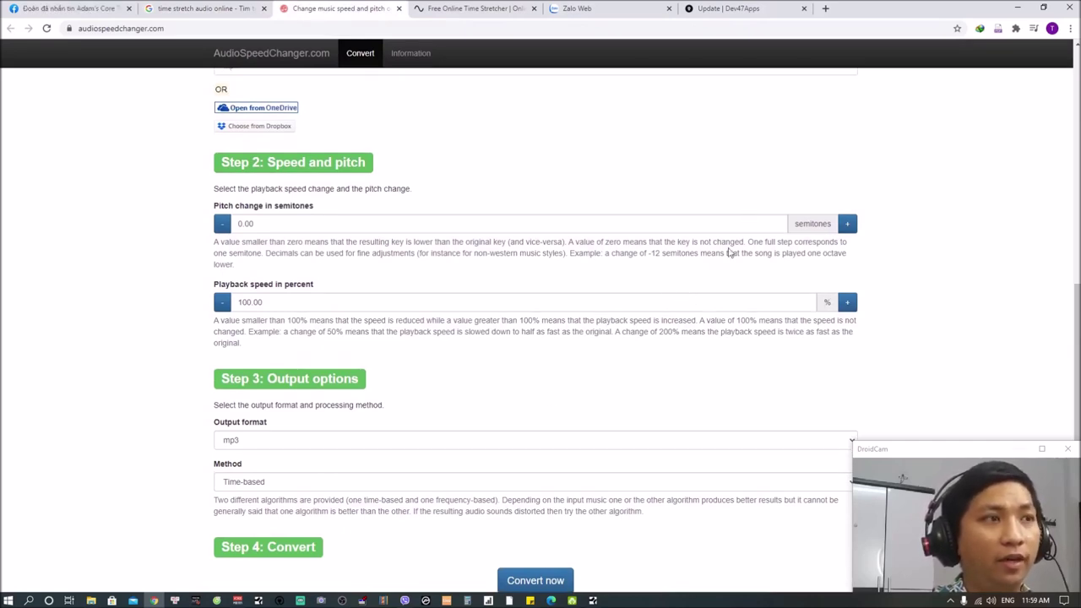
{"action": "scroll", "coordinate": [666, 290], "scroll_direction": "down", "scroll_amount": 1}
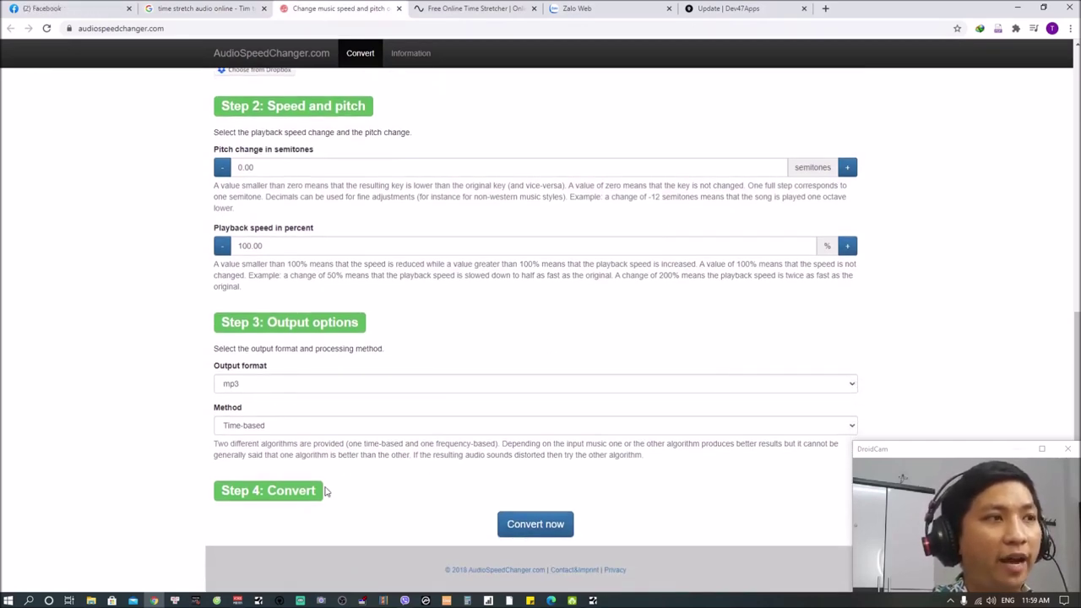
{"action": "left_click", "coordinate": [512, 387]}
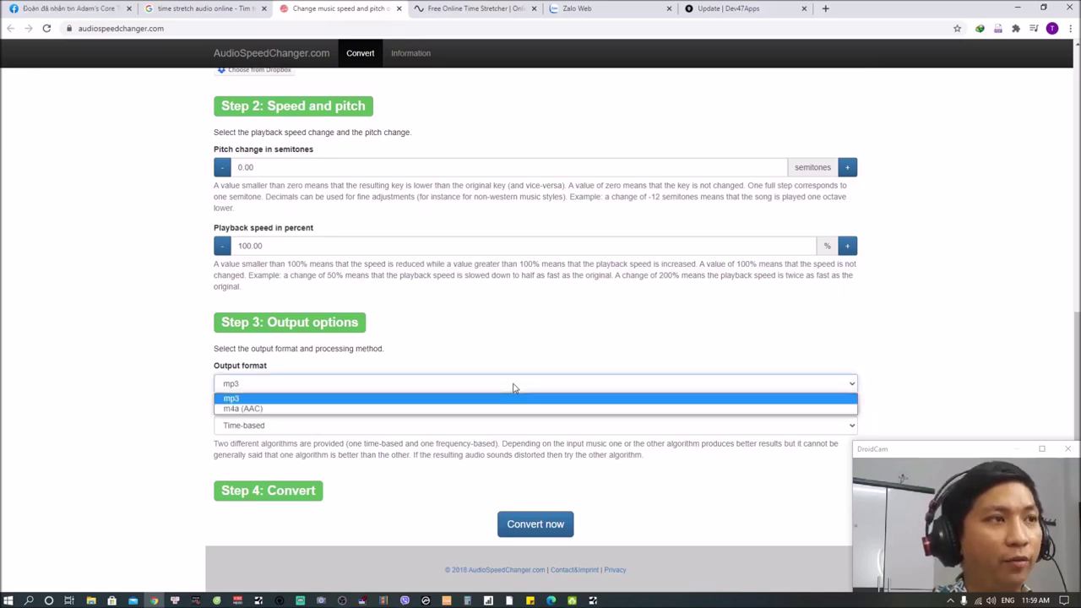
{"action": "left_click", "coordinate": [133, 365]}
{"action": "left_click", "coordinate": [314, 429]}
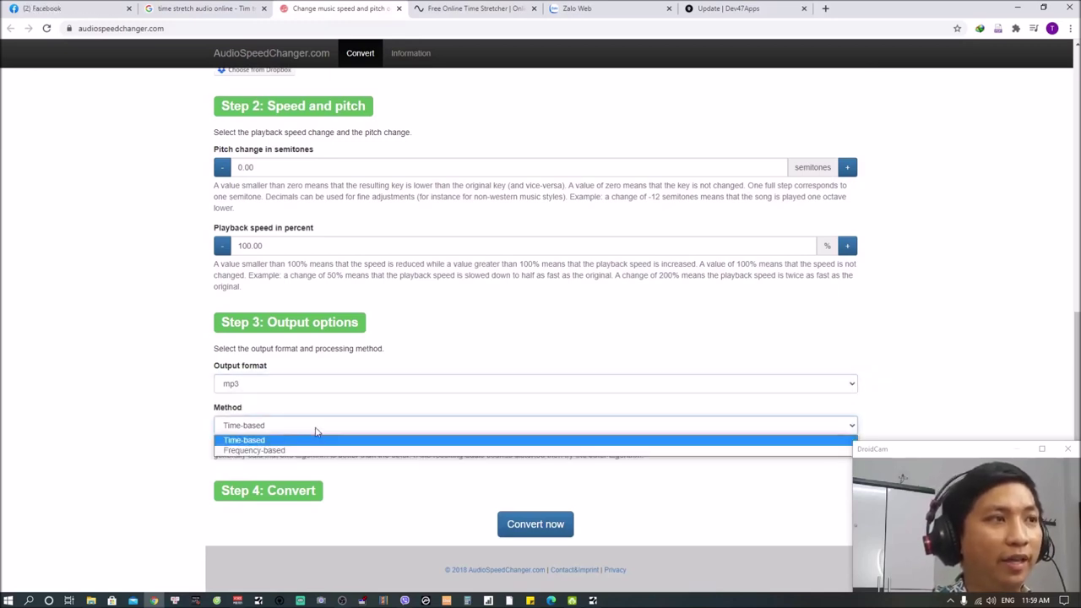
{"action": "left_click", "coordinate": [117, 430]}
{"action": "left_click", "coordinate": [286, 384]}
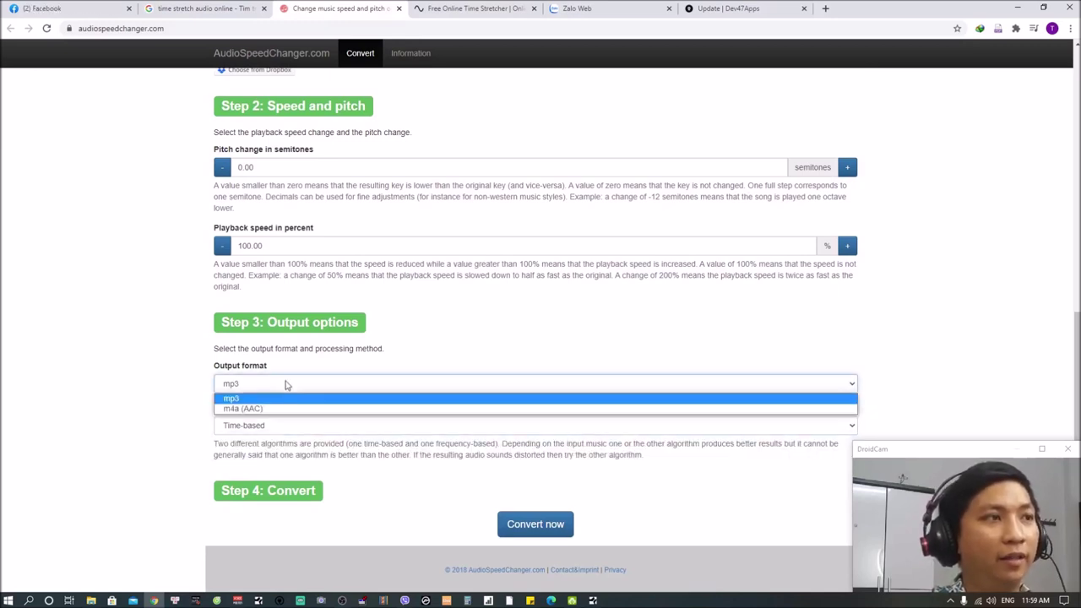
{"action": "left_click", "coordinate": [129, 389]}
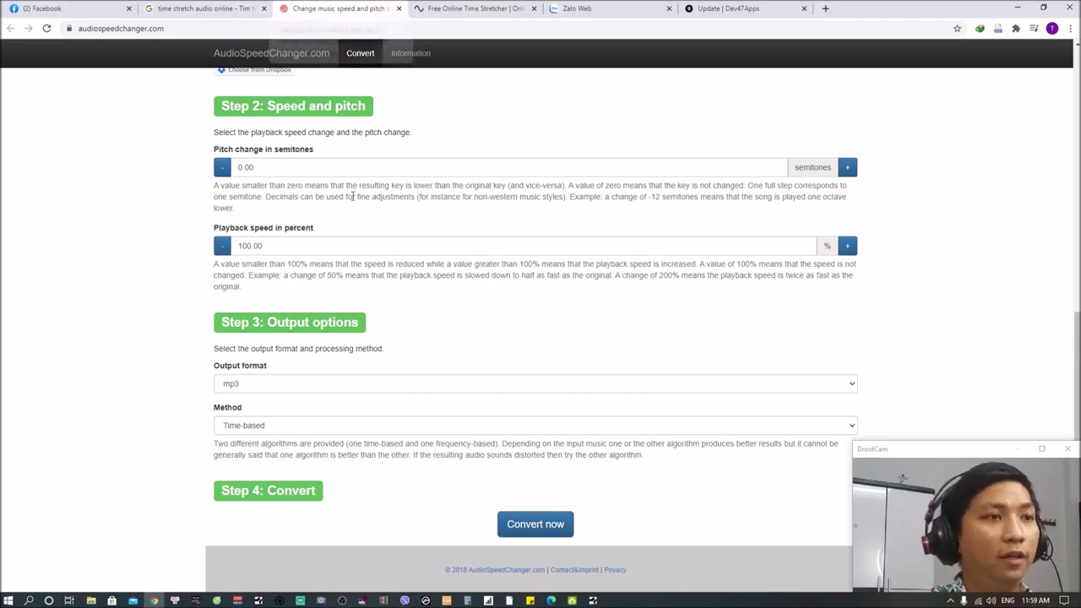
Step: Switch to Studio One and import the LA EM (MST) audio file from its folder onto a new track at bar 1
{"action": "left_click", "coordinate": [593, 601]}
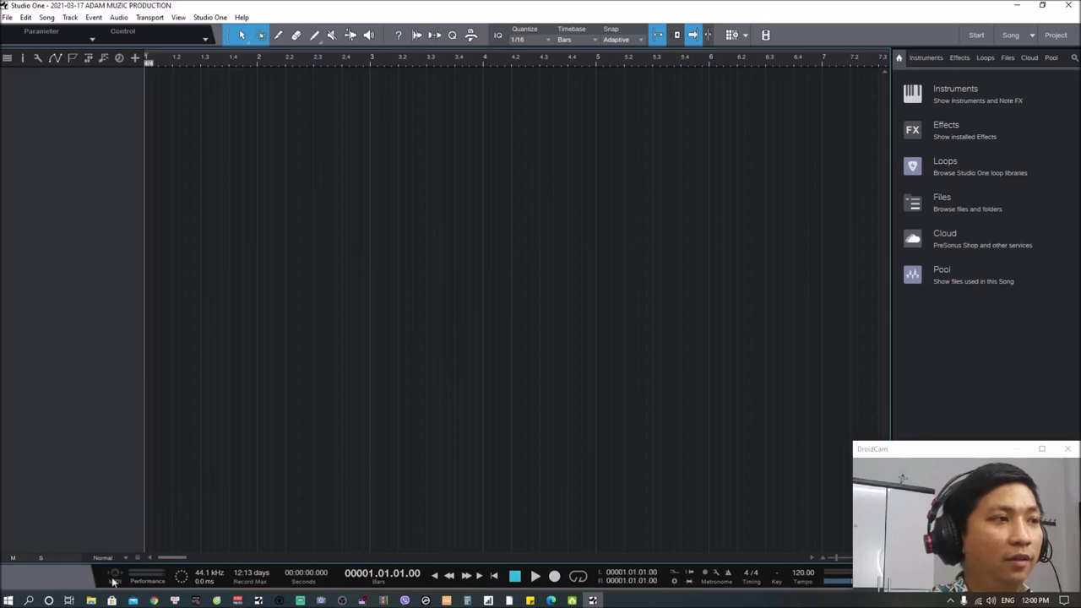
{"action": "left_click", "coordinate": [91, 601]}
{"action": "left_click_drag", "start_coordinate": [205, 176], "coordinate": [108, 76]}
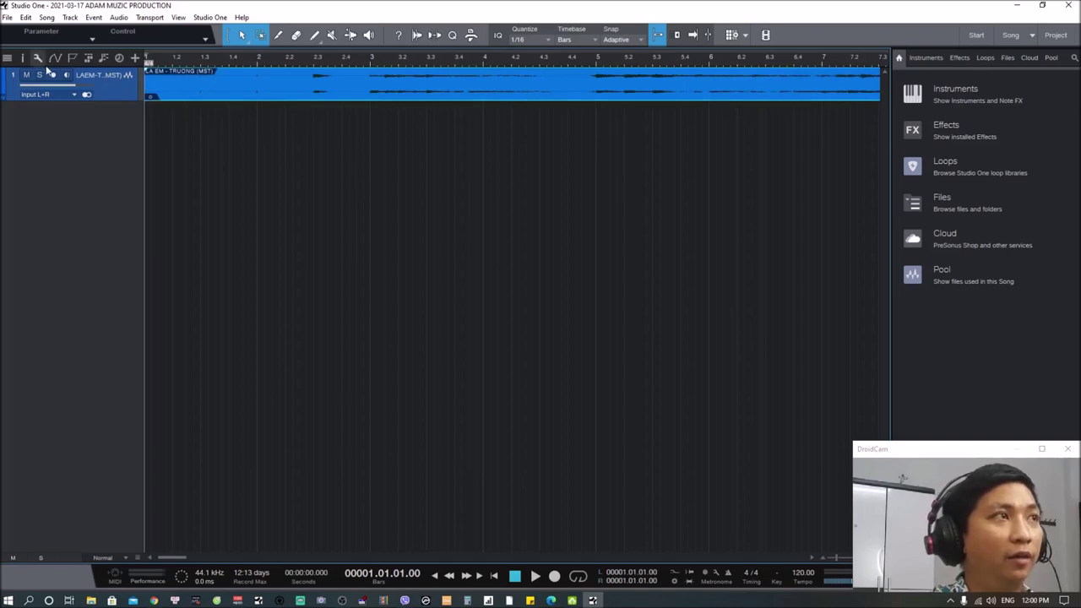
Step: Show the track inspector and enlarge its event section to reveal the tempo, speedup, transpose and tune settings
{"action": "left_click", "coordinate": [22, 57]}
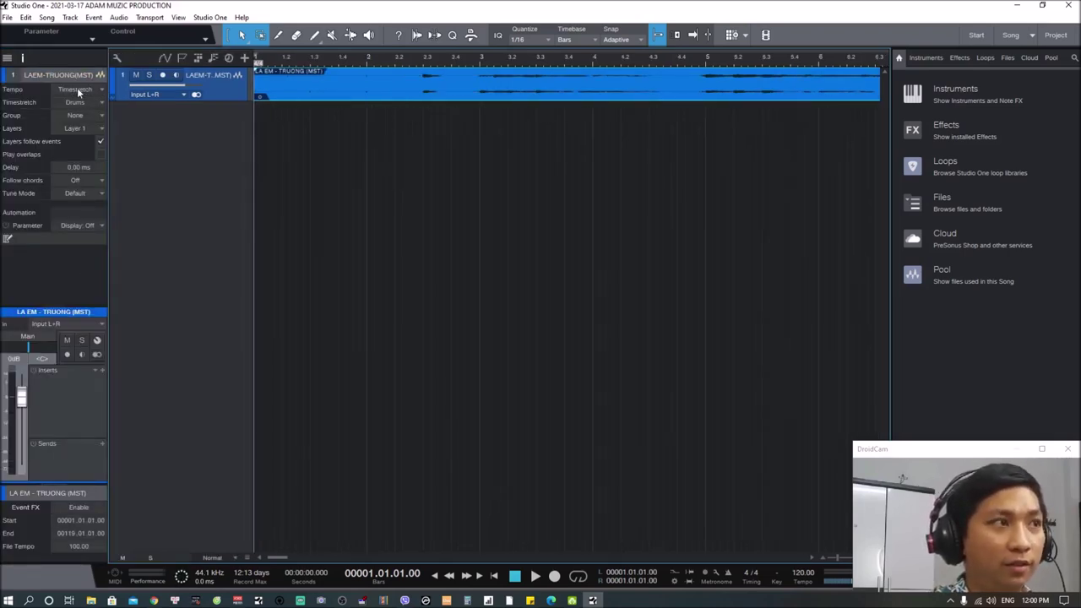
{"action": "left_click_drag", "start_coordinate": [46, 306], "coordinate": [46, 157]}
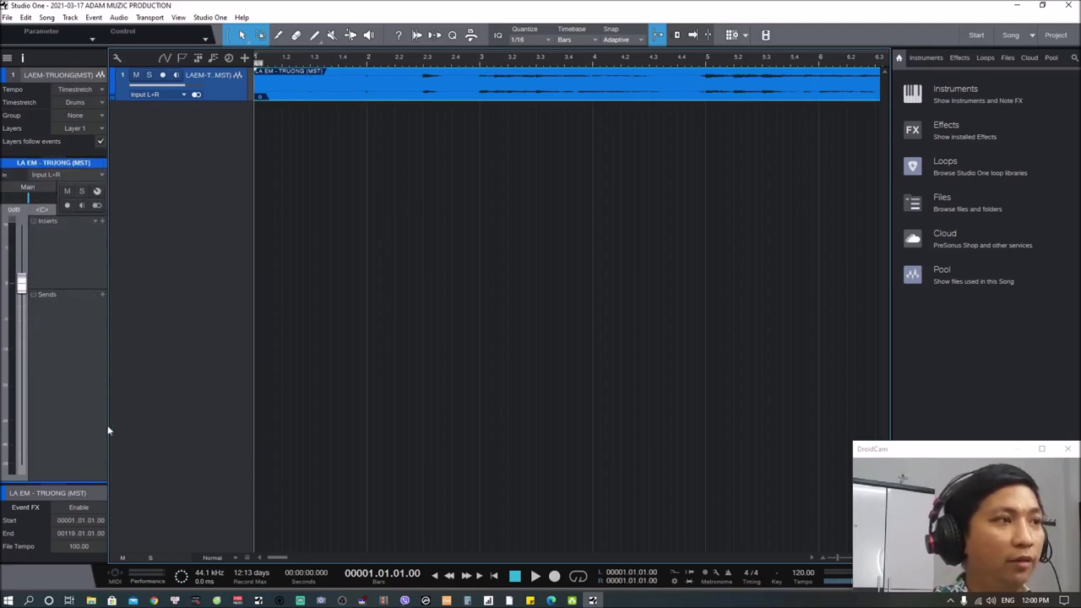
{"action": "left_click_drag", "start_coordinate": [64, 487], "coordinate": [65, 379]}
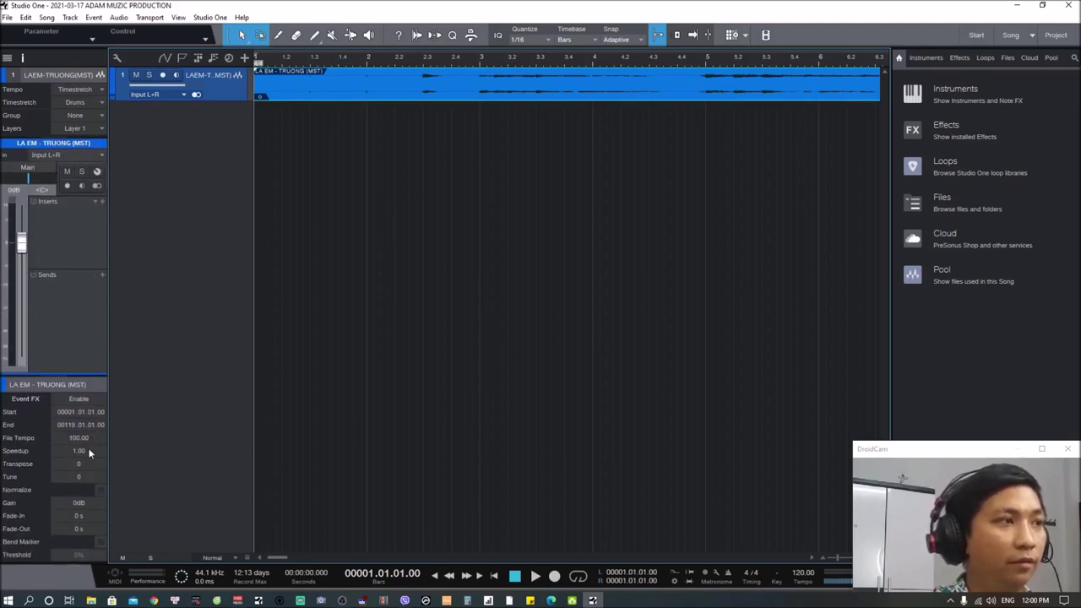
Step: Set the audio event's file tempo to 0
{"action": "left_click", "coordinate": [87, 438]}
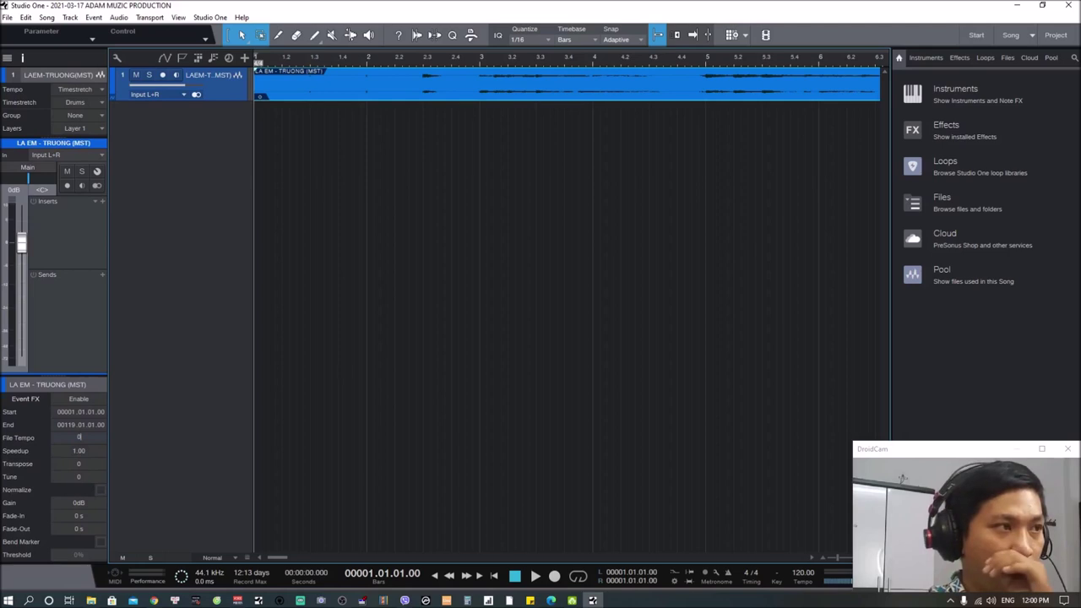
{"action": "type", "text": "0"}
{"action": "key", "text": "Return"}
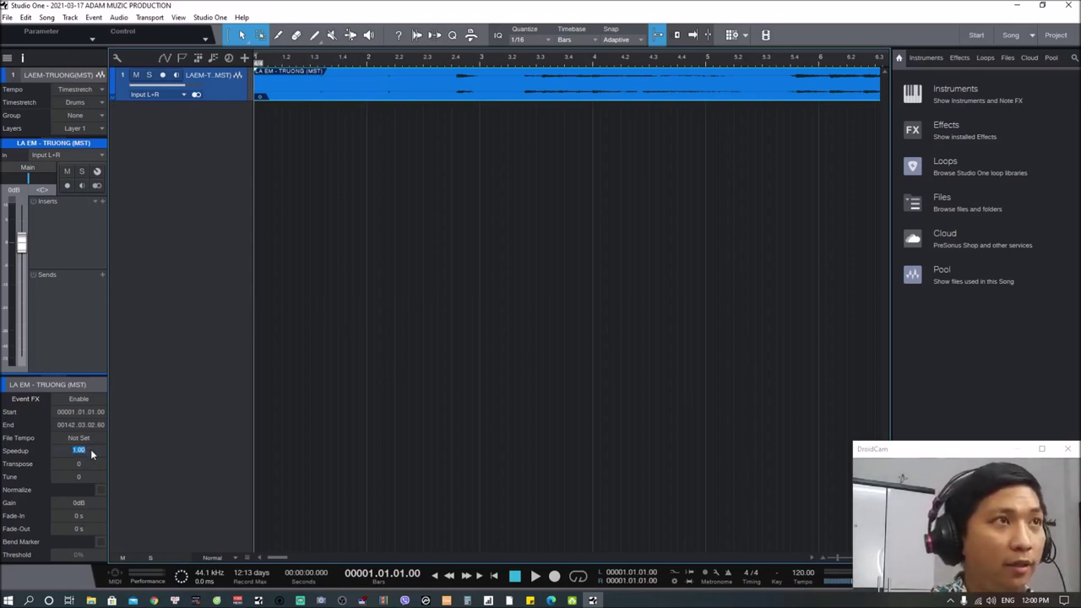
Step: Play the song from about bar 6 and lower the track volume to -7.0 dB
{"action": "scroll", "coordinate": [592, 310], "scroll_direction": "down", "scroll_amount": 3}
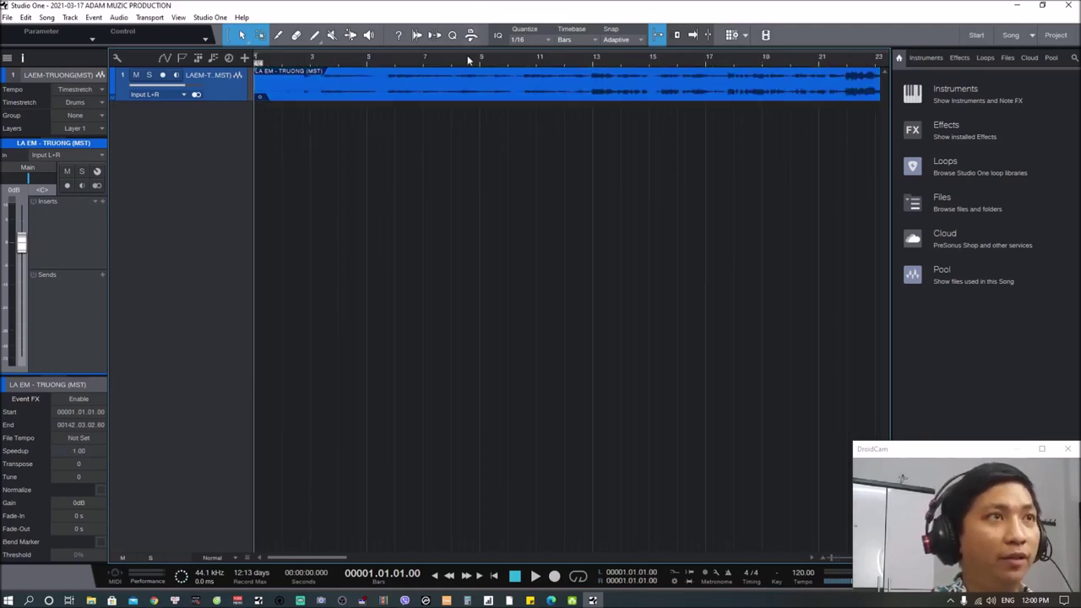
{"action": "left_click", "coordinate": [408, 65]}
{"action": "key", "text": "space"}
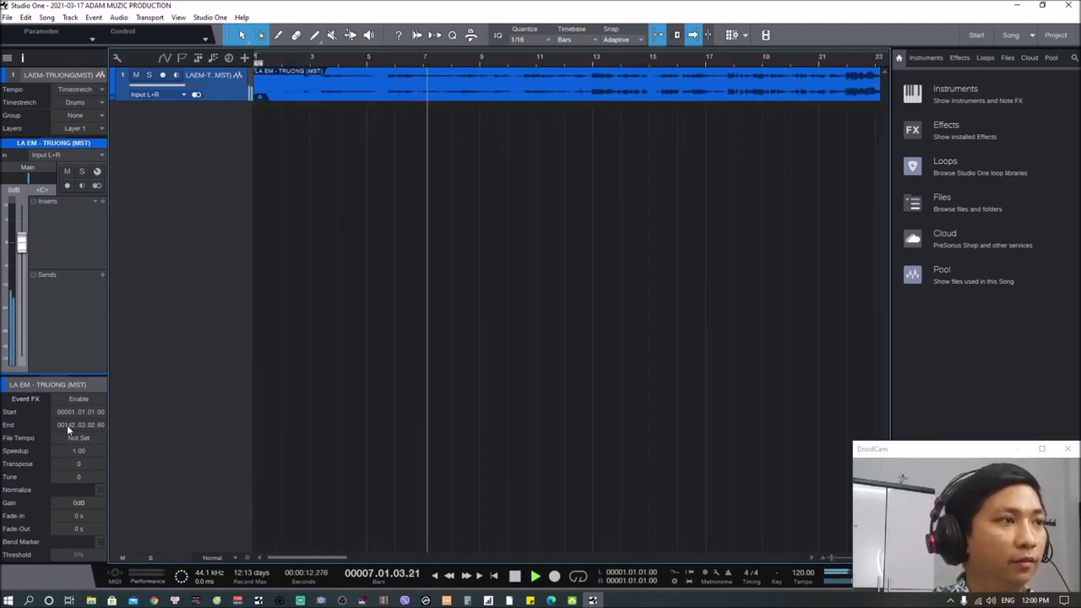
{"action": "left_click_drag", "start_coordinate": [157, 93], "coordinate": [155, 94]}
Step: Set the audio event's speedup to 2 during playback
{"action": "left_click", "coordinate": [79, 450]}
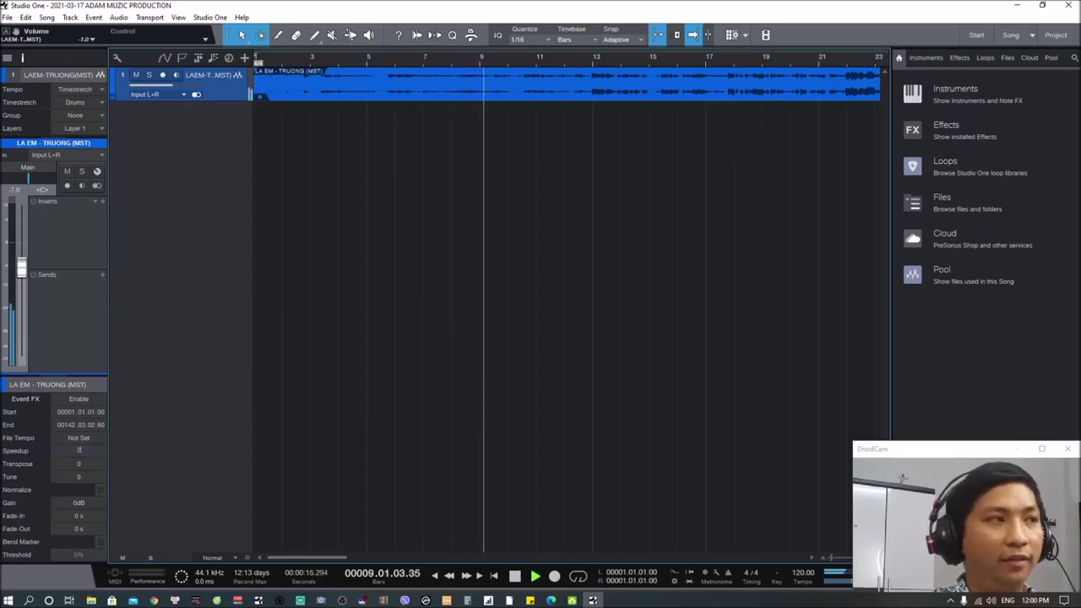
{"action": "type", "text": "2"}
{"action": "key", "text": "Return"}
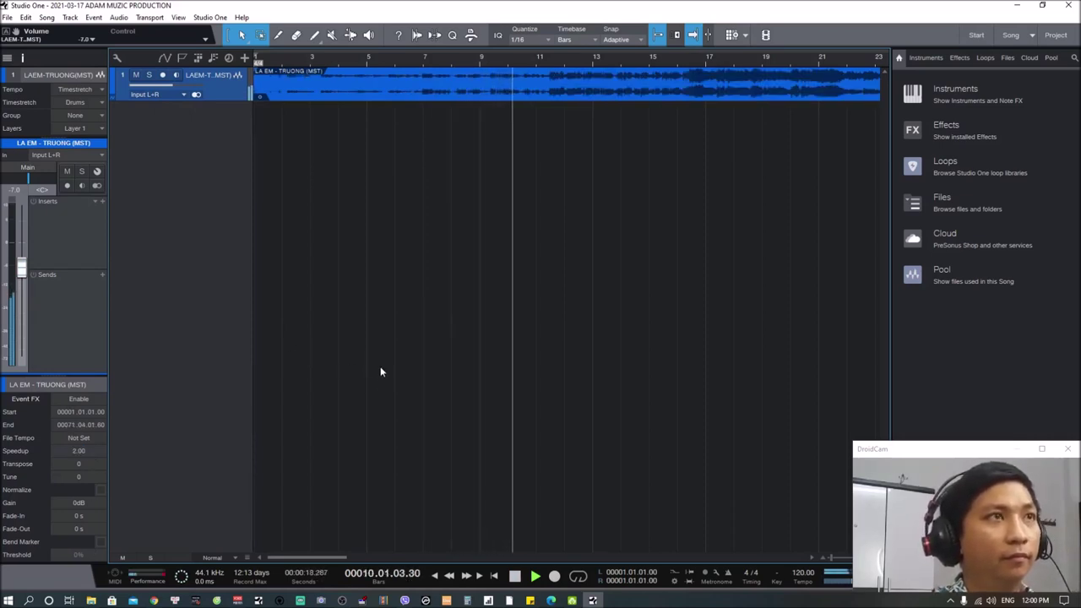
Step: Set the audio event's speedup to 0.5, listen from about bar 43, and stop playback
{"action": "left_click", "coordinate": [79, 451]}
{"action": "type", "text": "0.5"}
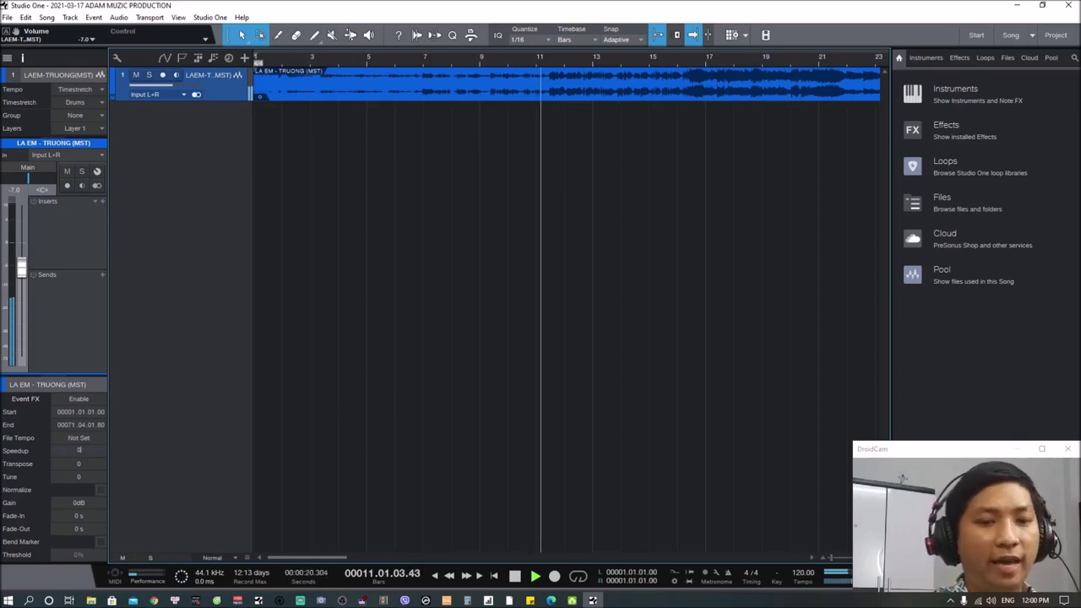
{"action": "key", "text": "Return"}
{"action": "key", "text": "w"}
{"action": "key", "text": "w"}
{"action": "left_click", "coordinate": [557, 58]}
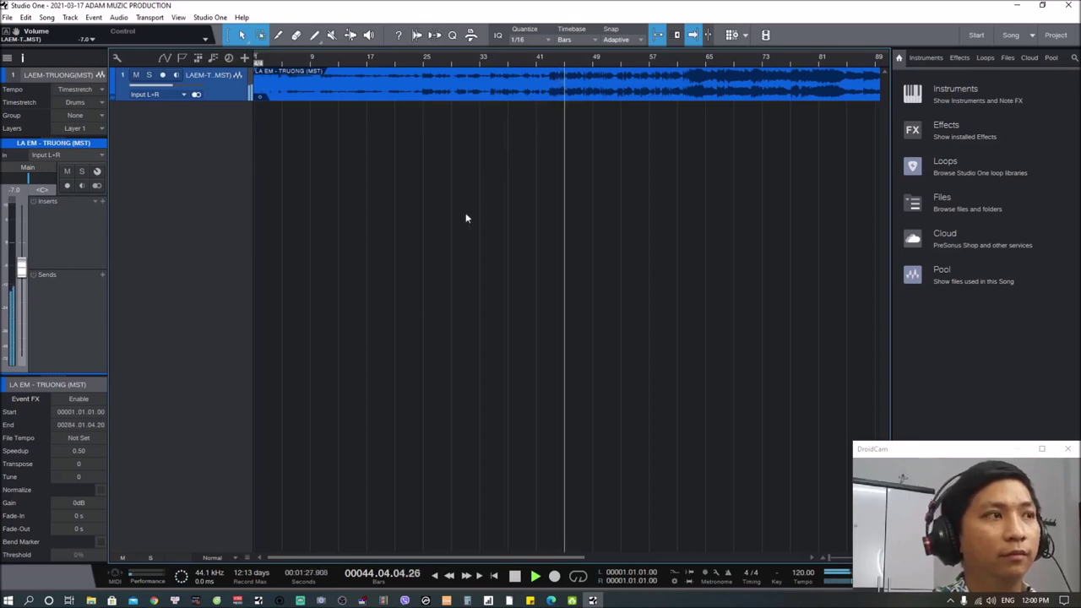
{"action": "key", "text": "space"}
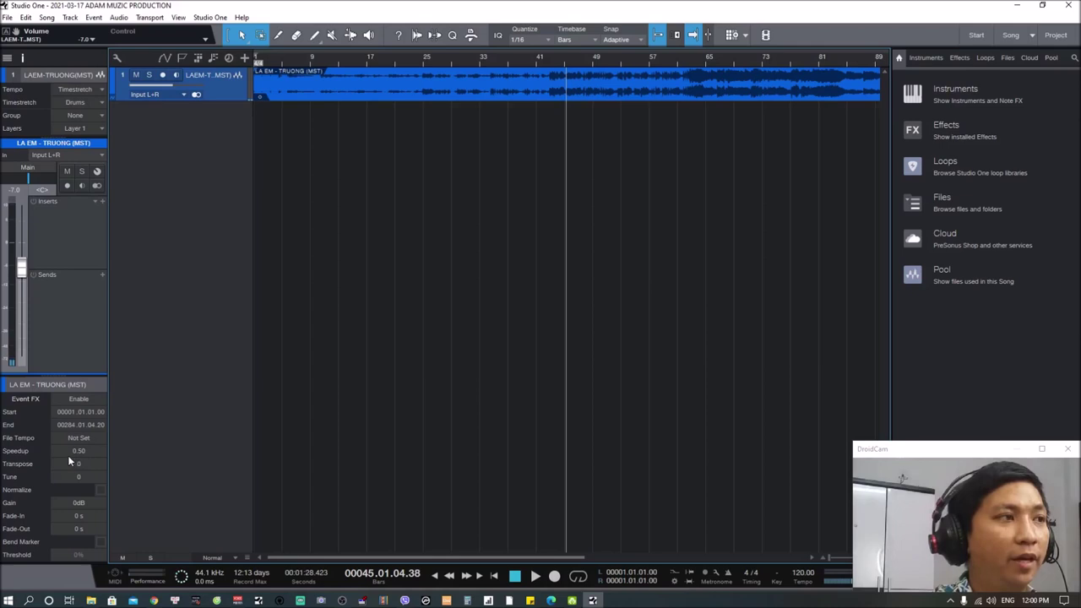
Step: Set the audio event's speedup to 1 and place the playhead at bar 37
{"action": "double_click", "coordinate": [82, 451]}
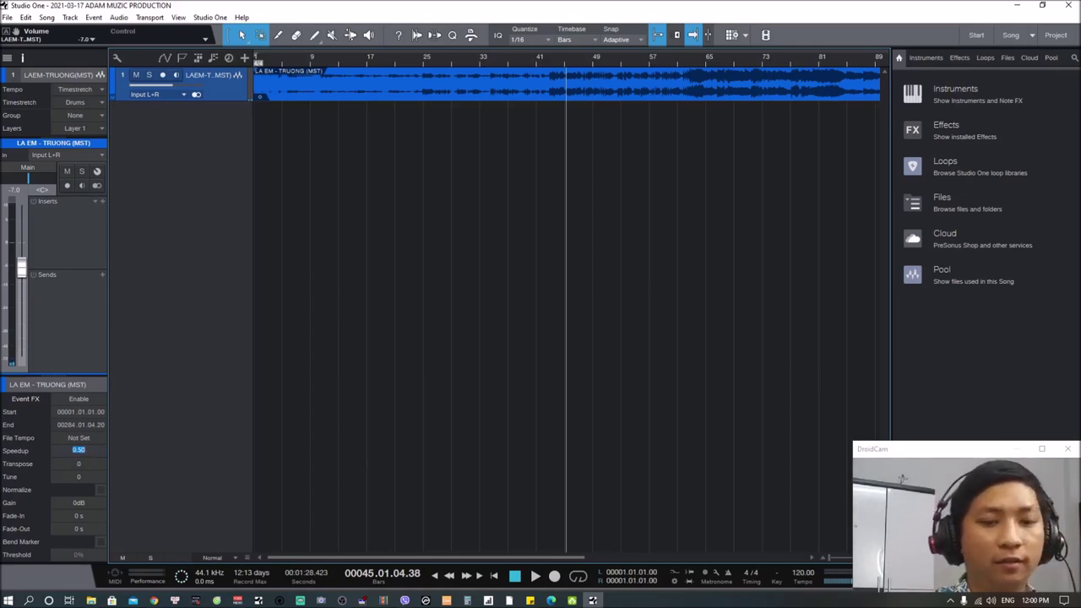
{"action": "type", "text": "1"}
{"action": "key", "text": "Return"}
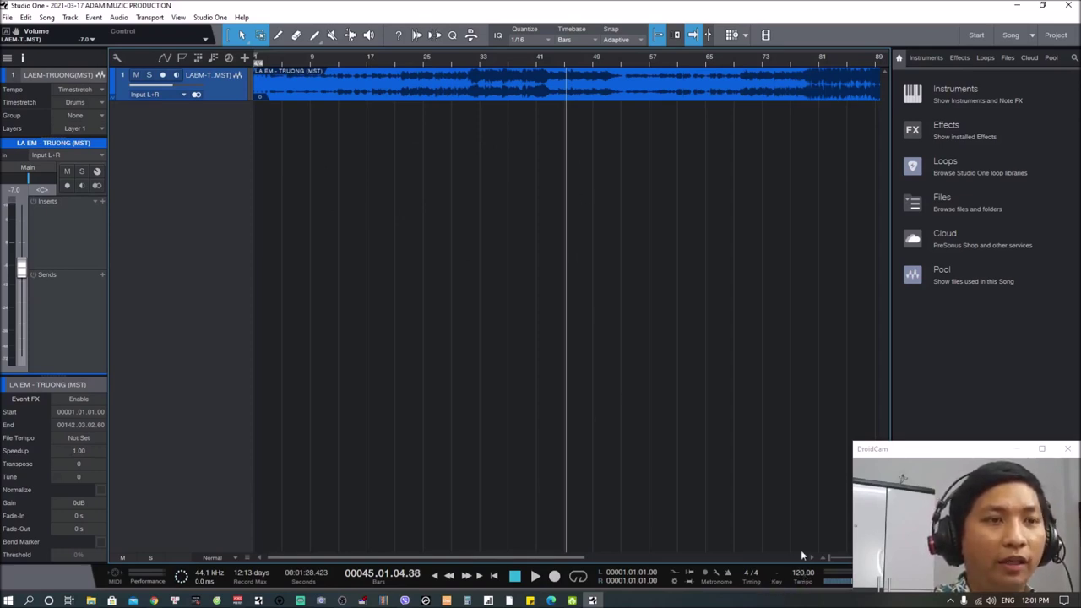
{"action": "left_click", "coordinate": [507, 110]}
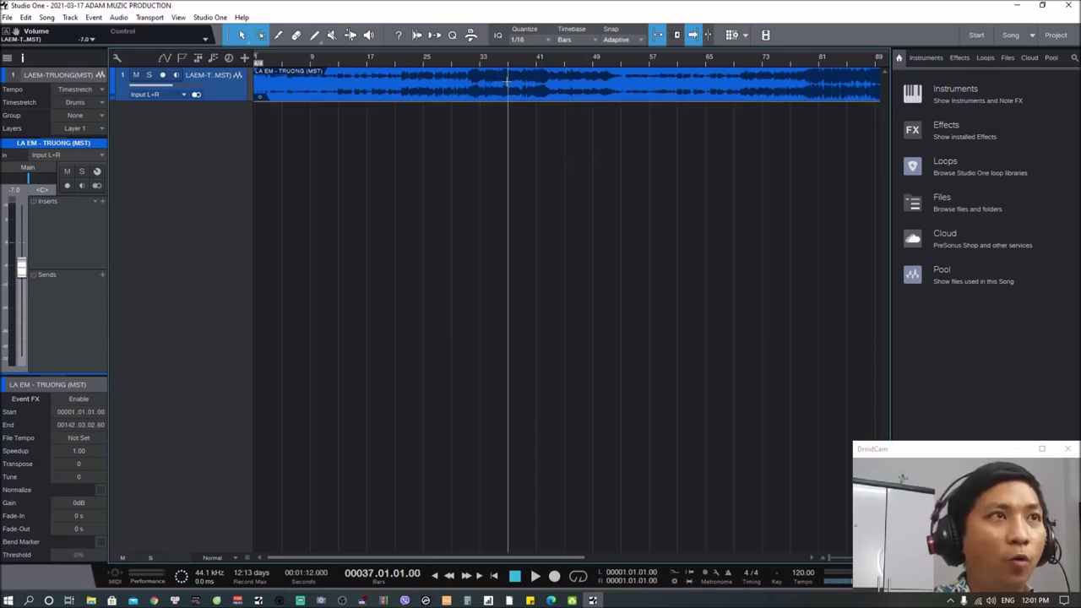
Step: Select the LA EM (MST) audio event and set its file tempo to 100
{"action": "left_click", "coordinate": [512, 92]}
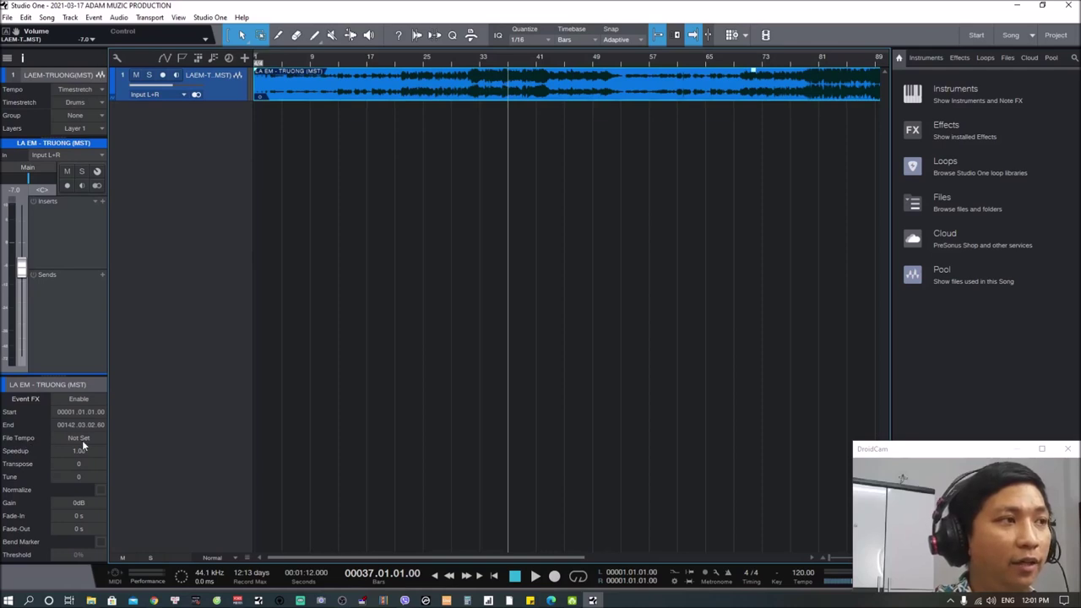
{"action": "type", "text": "100"}
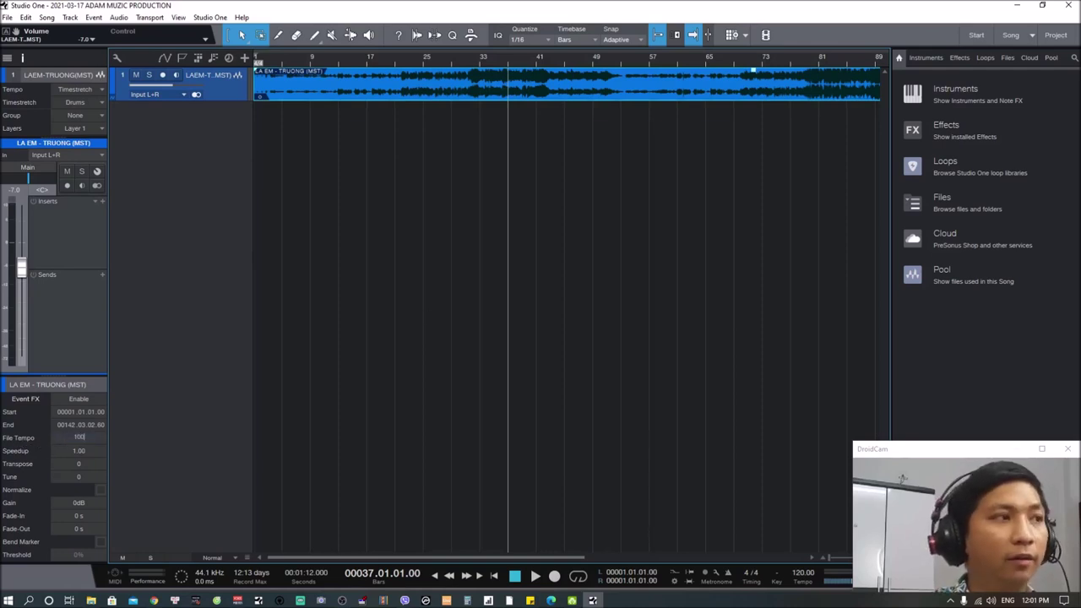
{"action": "key", "text": "Return"}
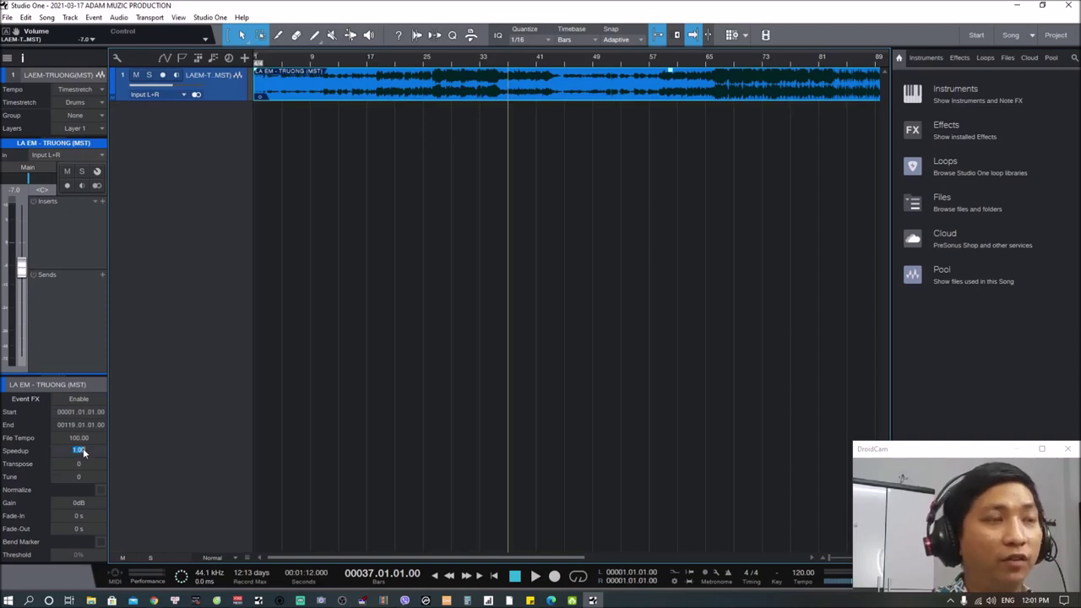
{"action": "key", "text": "Return"}
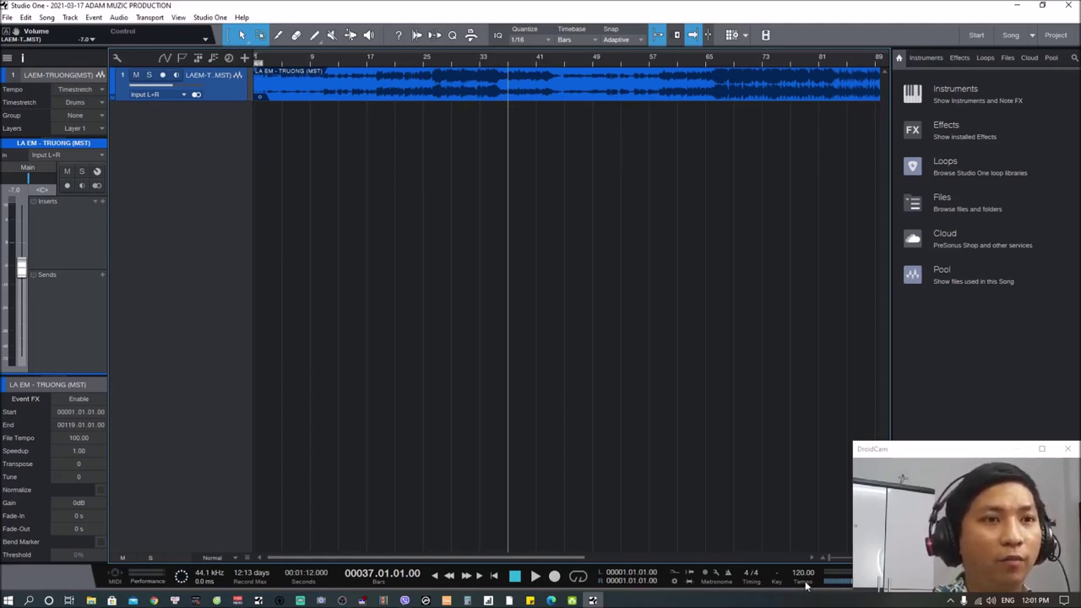
Step: Play the song from bar 20 while changing the song tempo to 74 and 154, and stop playback
{"action": "key", "text": "w"}
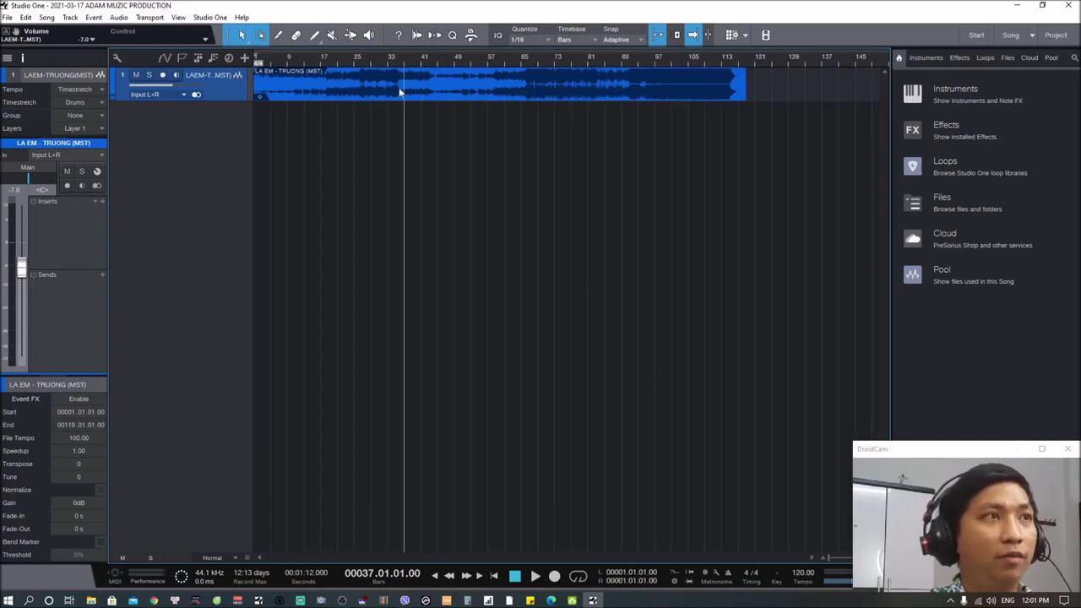
{"action": "left_click", "coordinate": [336, 59]}
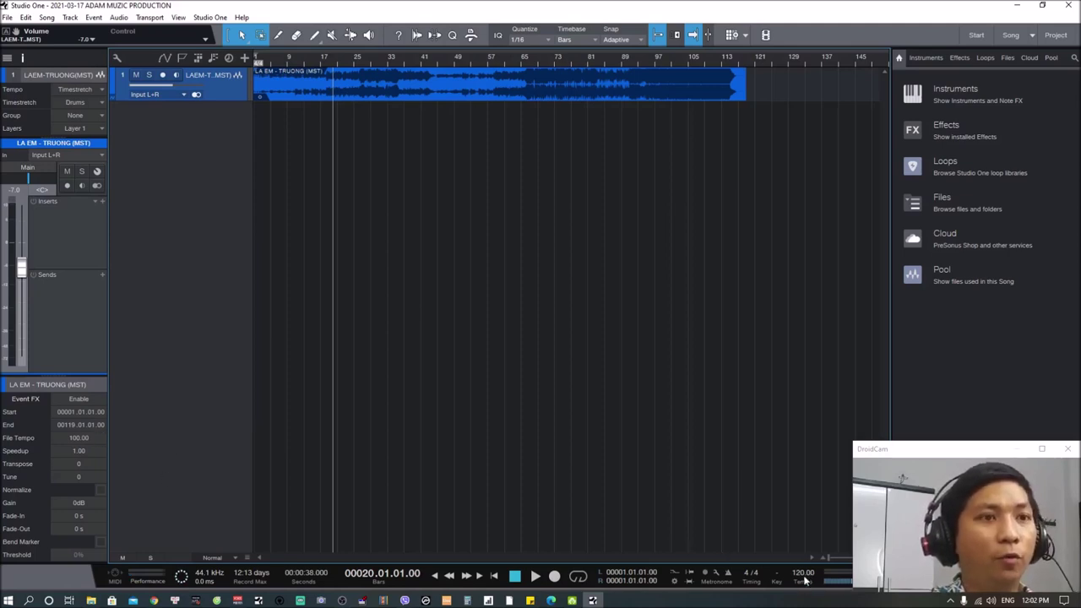
{"action": "key", "text": "space"}
{"action": "scroll", "coordinate": [804, 589], "scroll_direction": "down", "scroll_amount": 10}
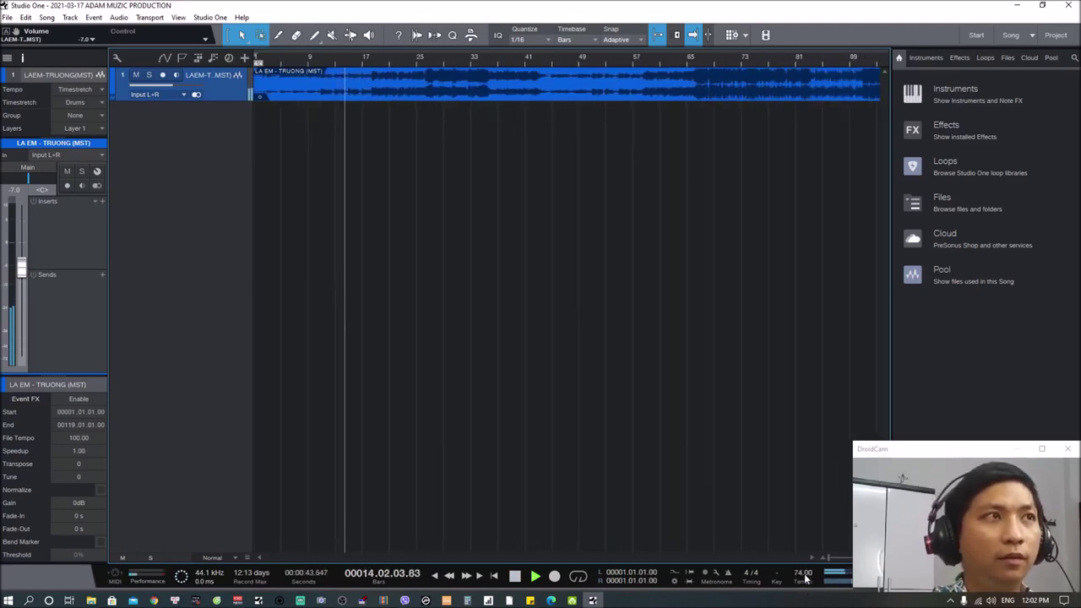
{"action": "left_click_drag", "start_coordinate": [804, 579], "coordinate": [802, 538]}
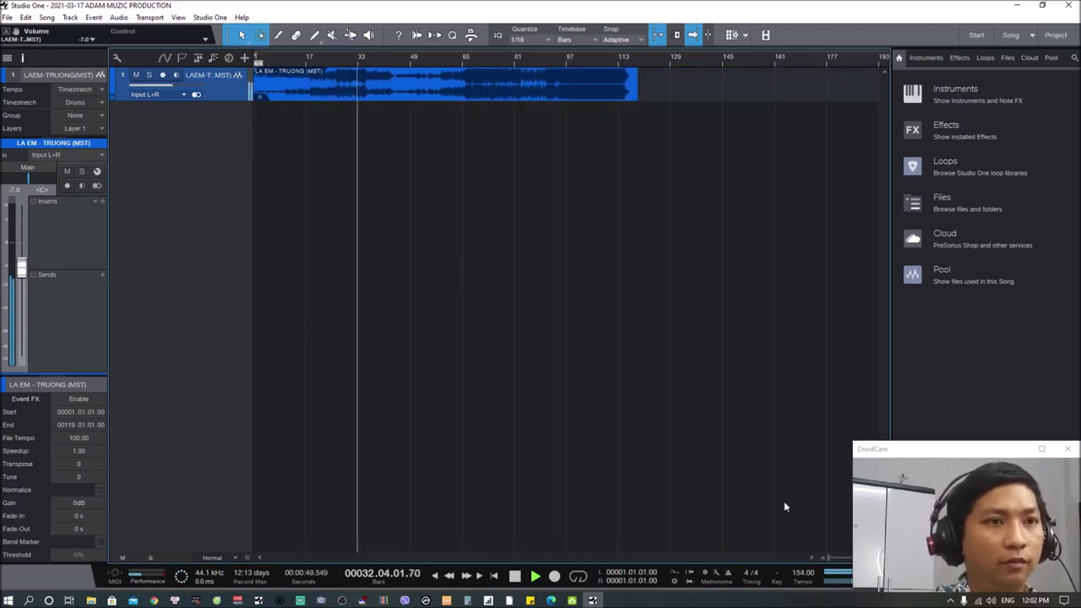
{"action": "key", "text": "space"}
Step: Set the song tempo to 10 and next to 100 to stretch the audio event
{"action": "double_click", "coordinate": [803, 573]}
{"action": "type", "text": "10"}
{"action": "key", "text": "Return"}
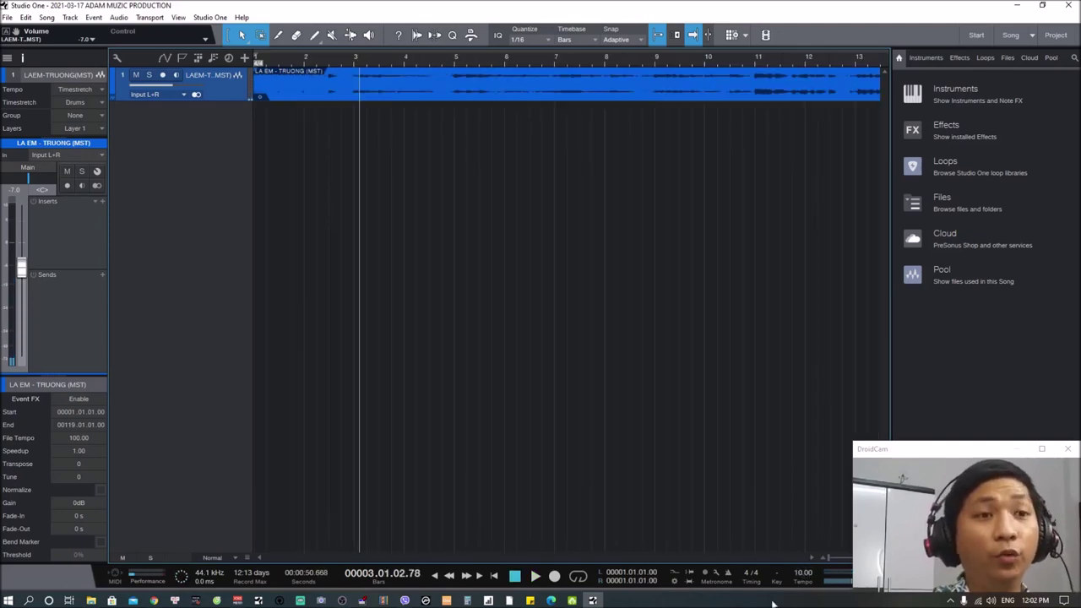
{"action": "double_click", "coordinate": [803, 574]}
{"action": "type", "text": "100"}
{"action": "key", "text": "Return"}
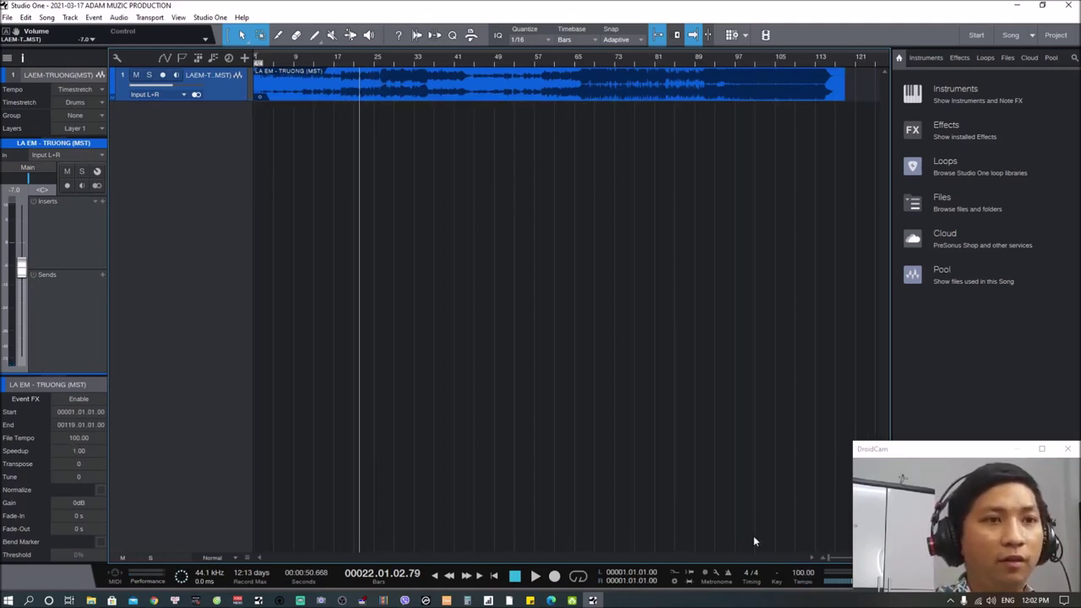
Step: Set the song tempo to 120
{"action": "double_click", "coordinate": [803, 573]}
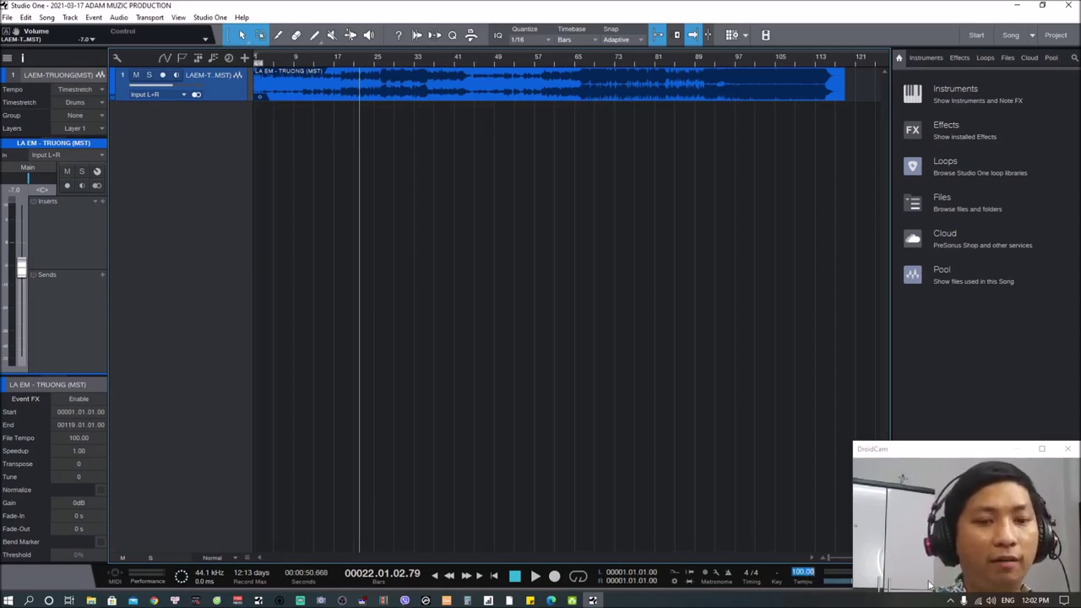
{"action": "type", "text": "120"}
{"action": "key", "text": "Return"}
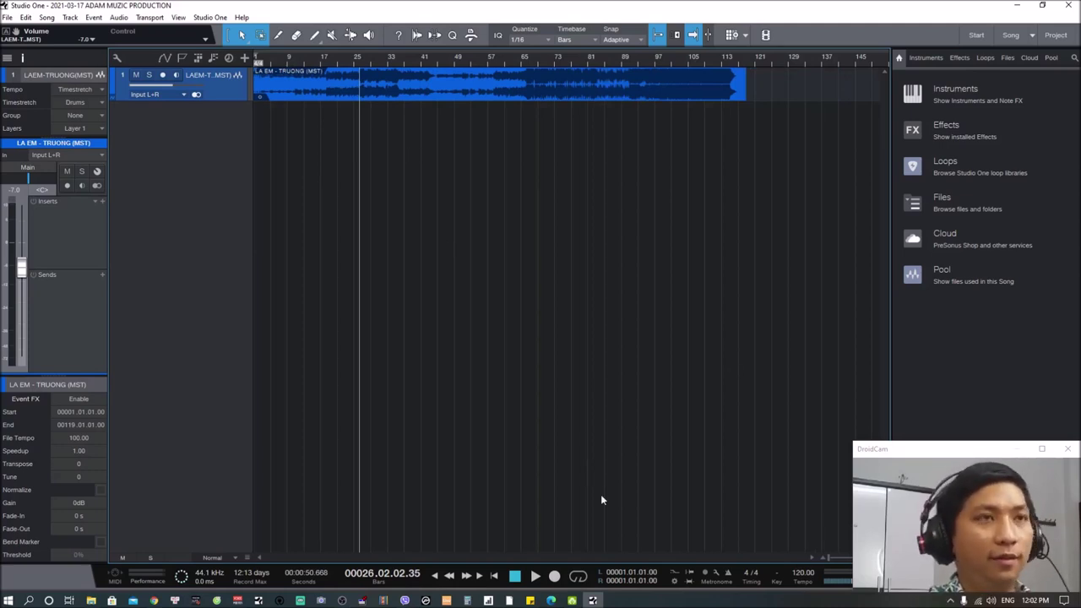
Step: Compare AudioSpeedChanger's speed and pitch settings in the browser with the event's file tempo setting in Studio One
{"action": "key", "text": "alt+Tab"}
{"action": "key", "text": "alt+Tab"}
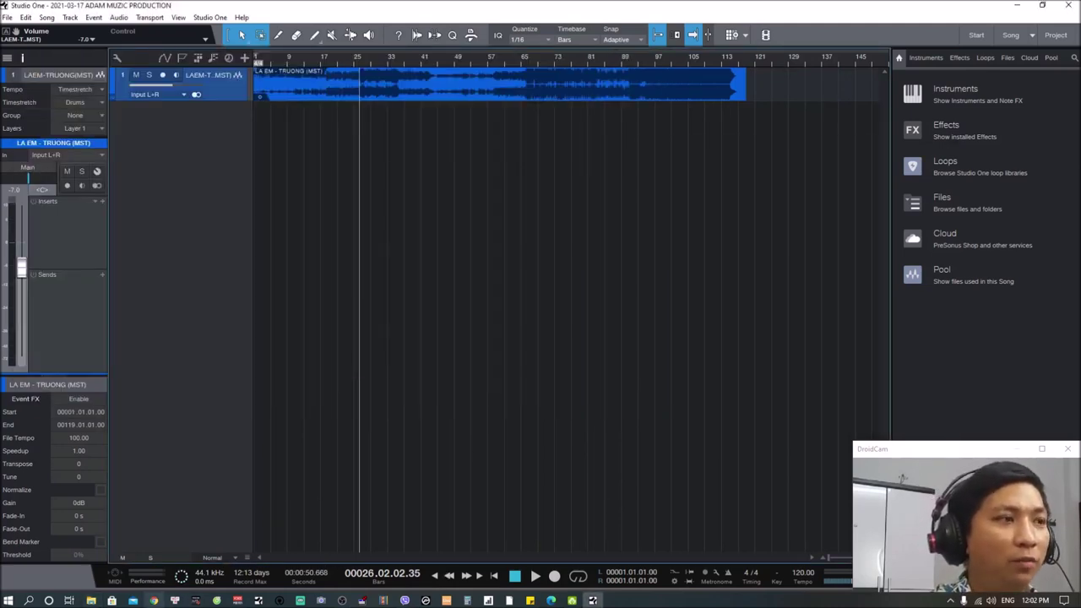
{"action": "left_click", "coordinate": [155, 600]}
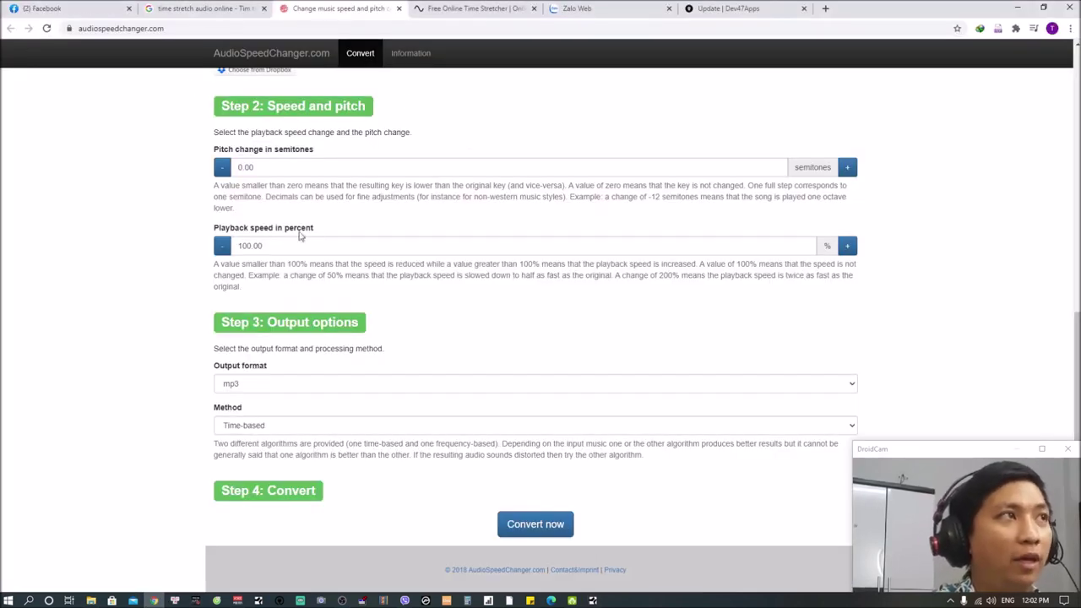
{"action": "key", "text": "alt+Tab"}
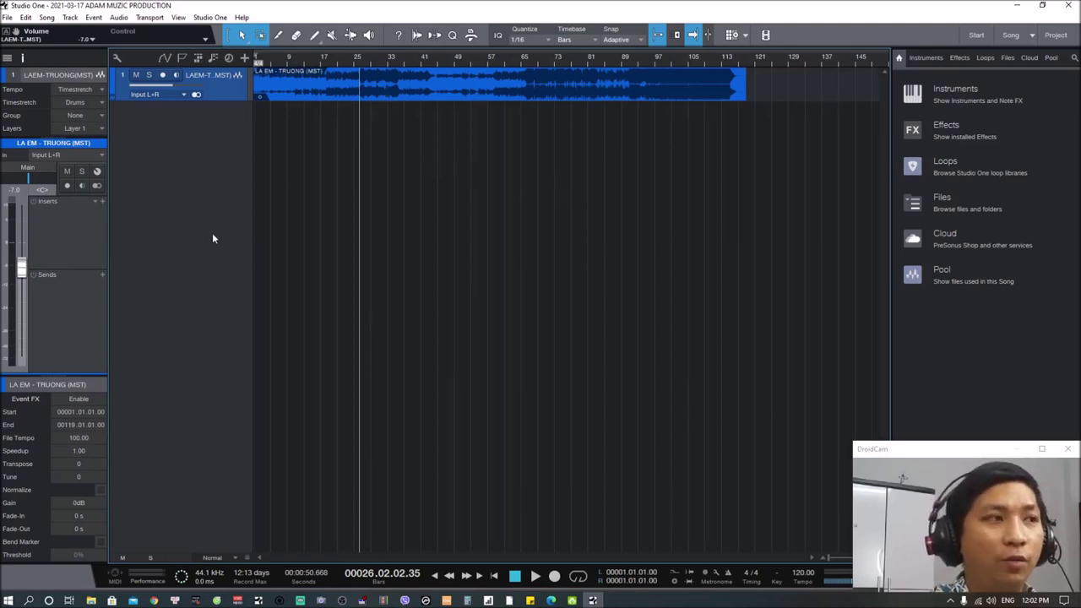
{"action": "left_click", "coordinate": [87, 438]}
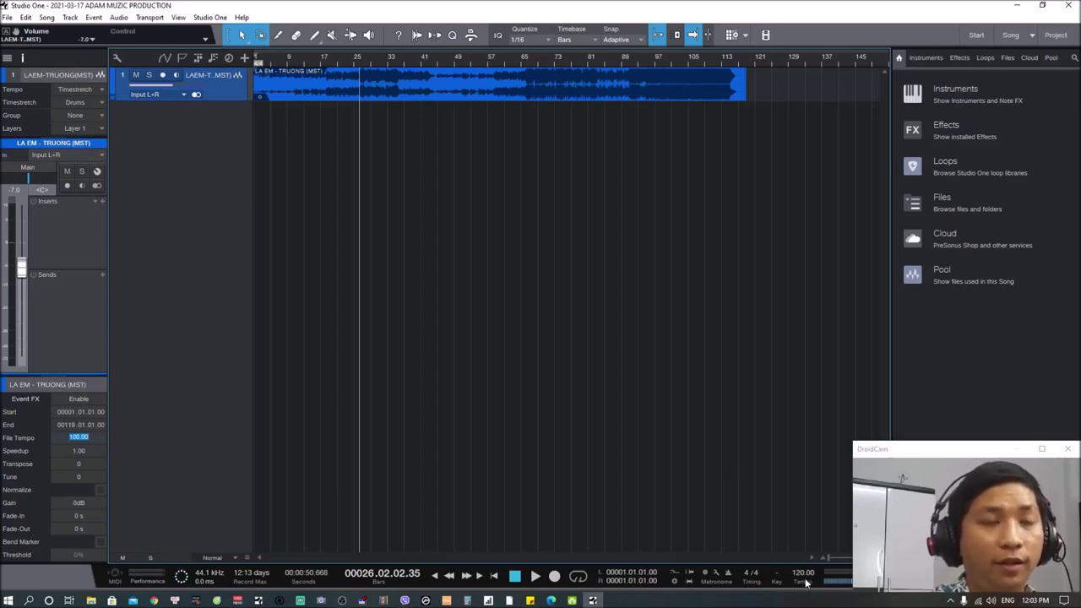
{"action": "key", "text": "Return"}
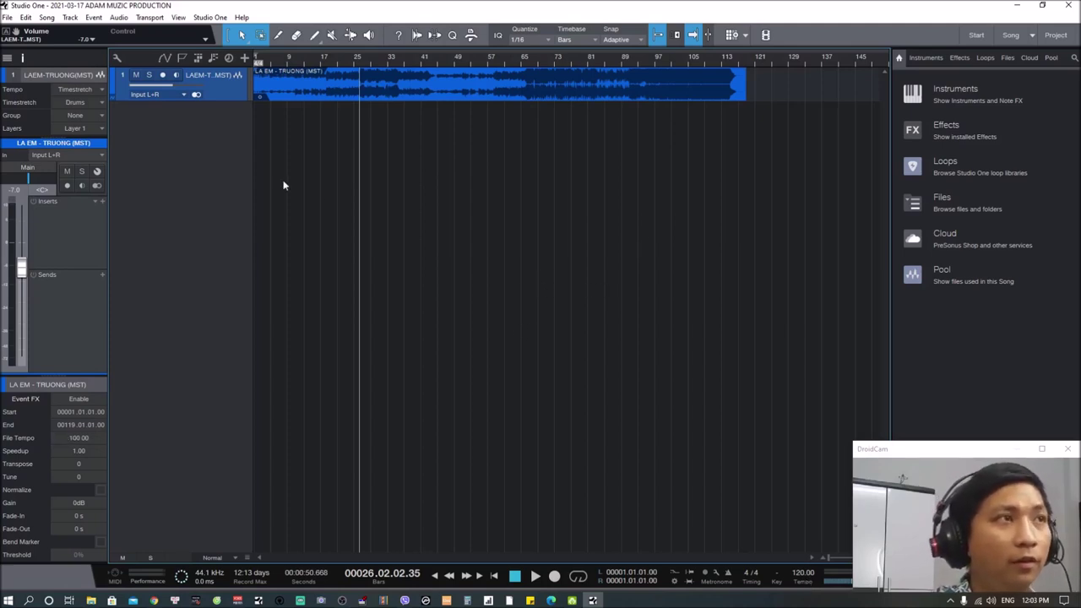